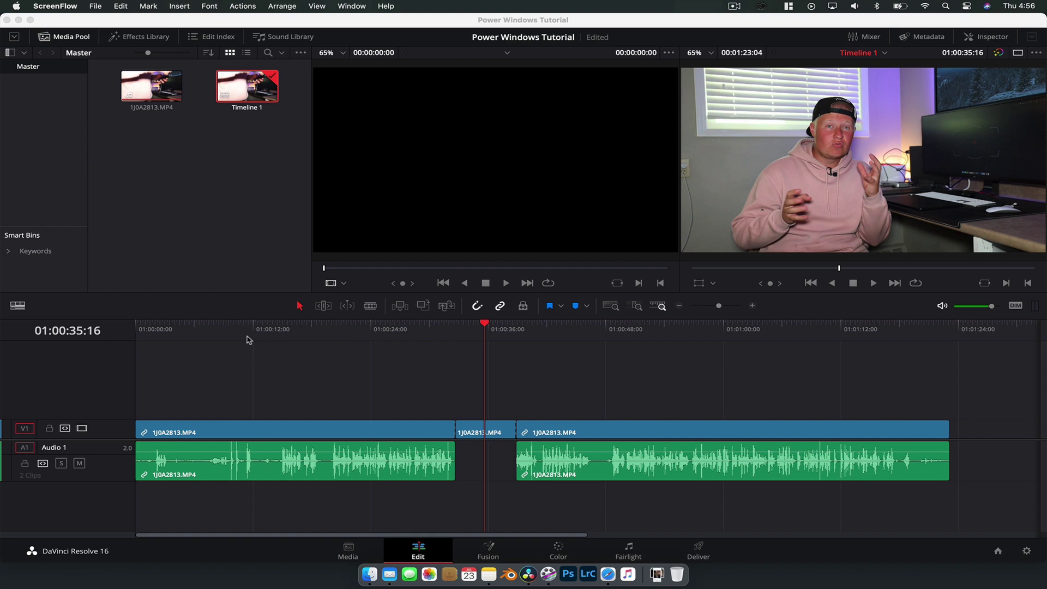
# - Scrub the playhead to 01:00:34:20 on the short middle clip of Timeline 1
pyautogui.moveTo(248, 340); pyautogui.dragTo(478, 331)
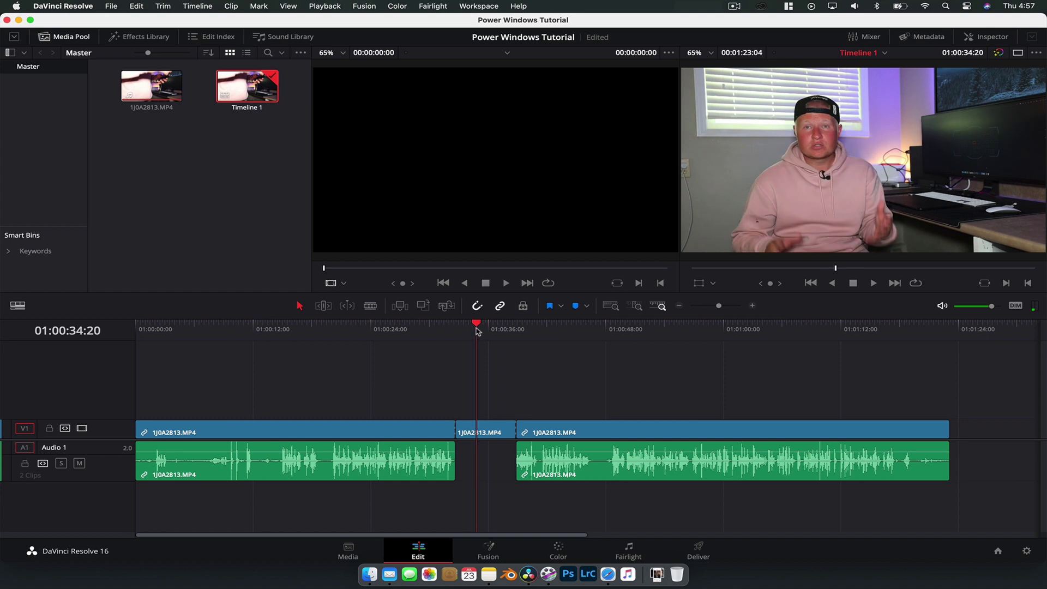
# - Switch to the Color page and bring up the power Window palette
pyautogui.click(558, 549)
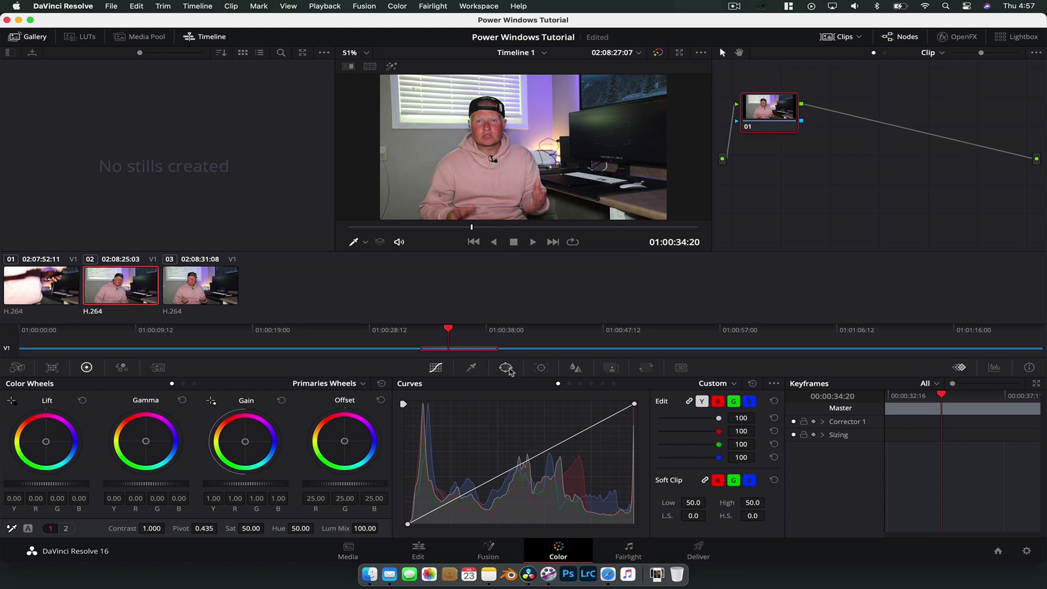
pyautogui.click(508, 369)
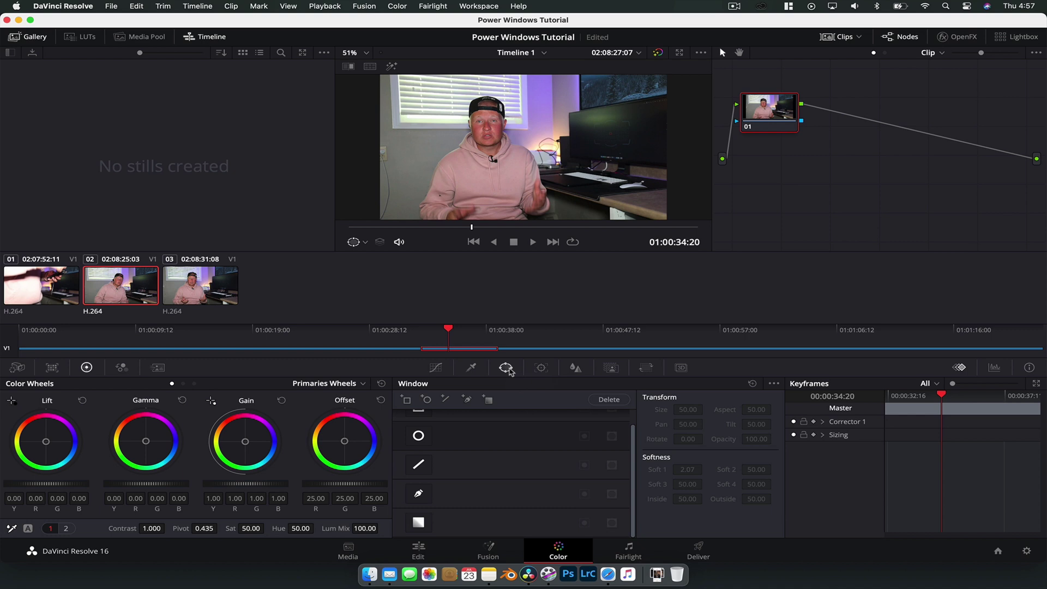
pyautogui.scroll(2, 512, 507)
pyautogui.scroll(1, 513, 509)
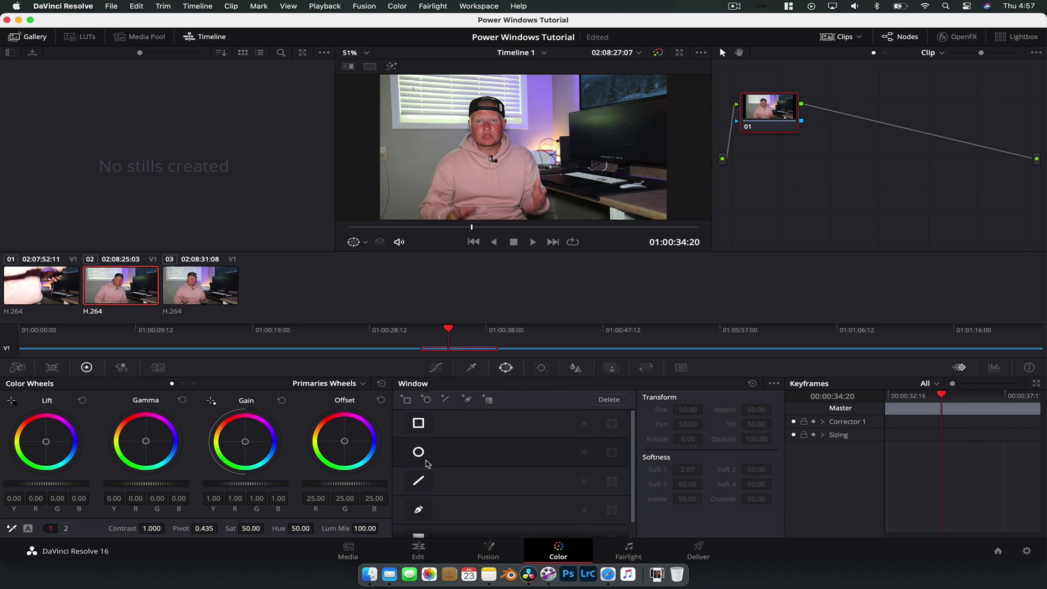
pyautogui.scroll(-1, 428, 464)
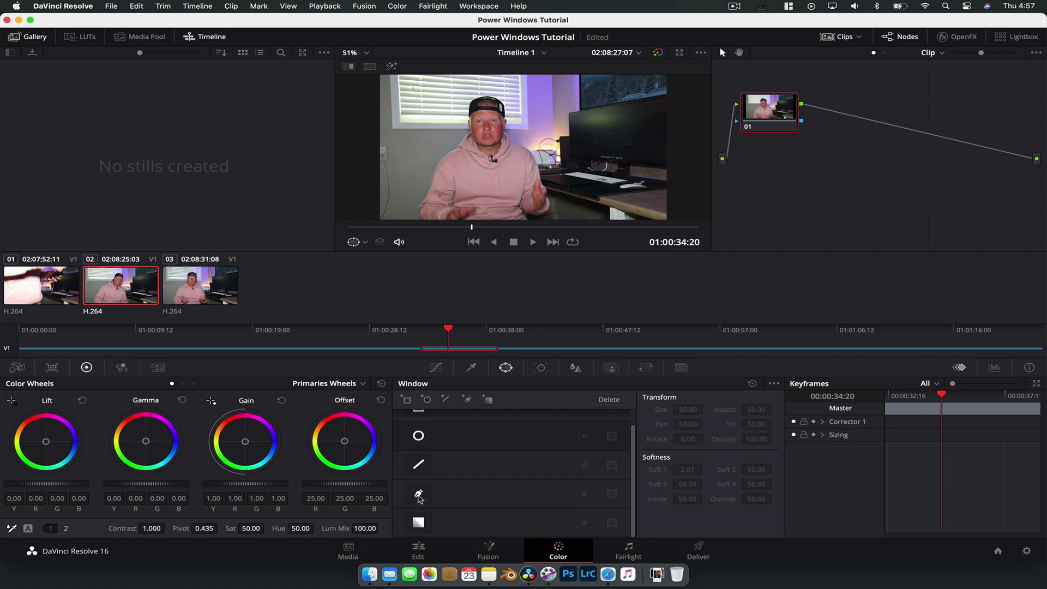
# - Draw a closed five-point test Pen window on the frame
pyautogui.click(420, 494)
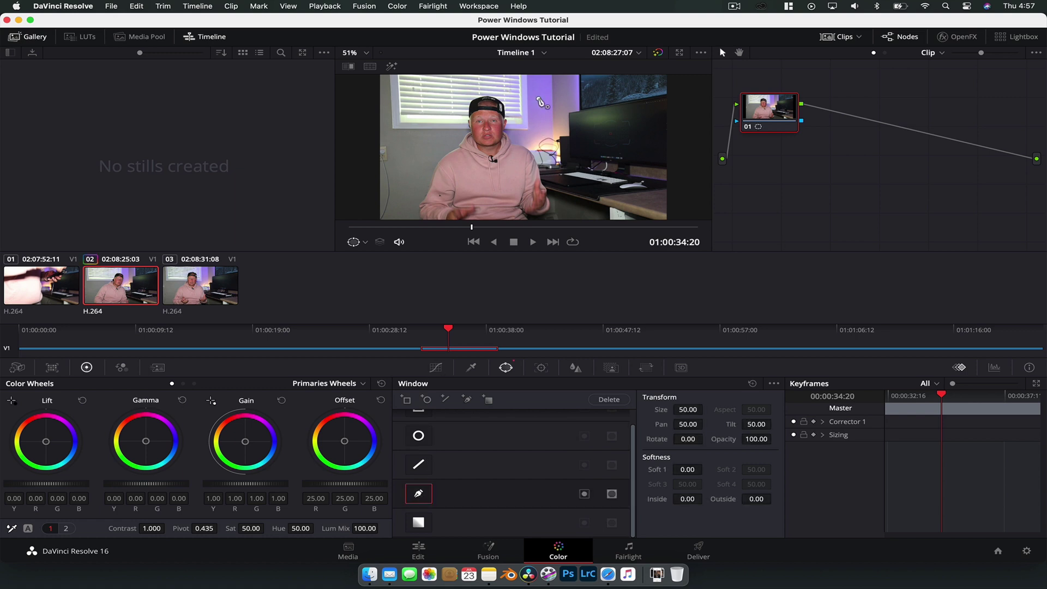
pyautogui.click(539, 99)
pyautogui.click(504, 130)
pyautogui.click(553, 199)
pyautogui.click(636, 131)
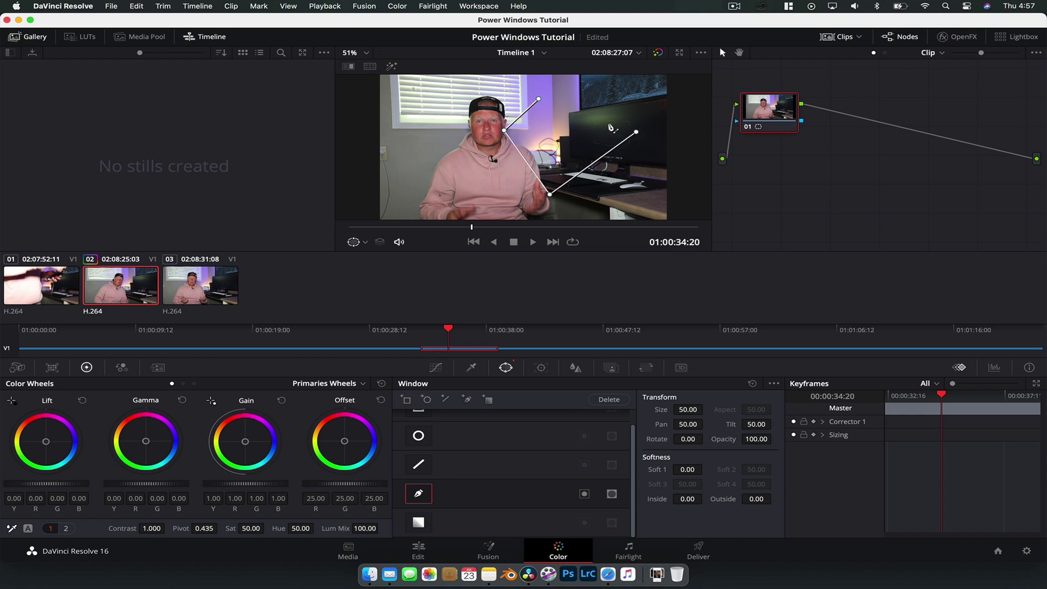
pyautogui.click(611, 98)
pyautogui.click(538, 99)
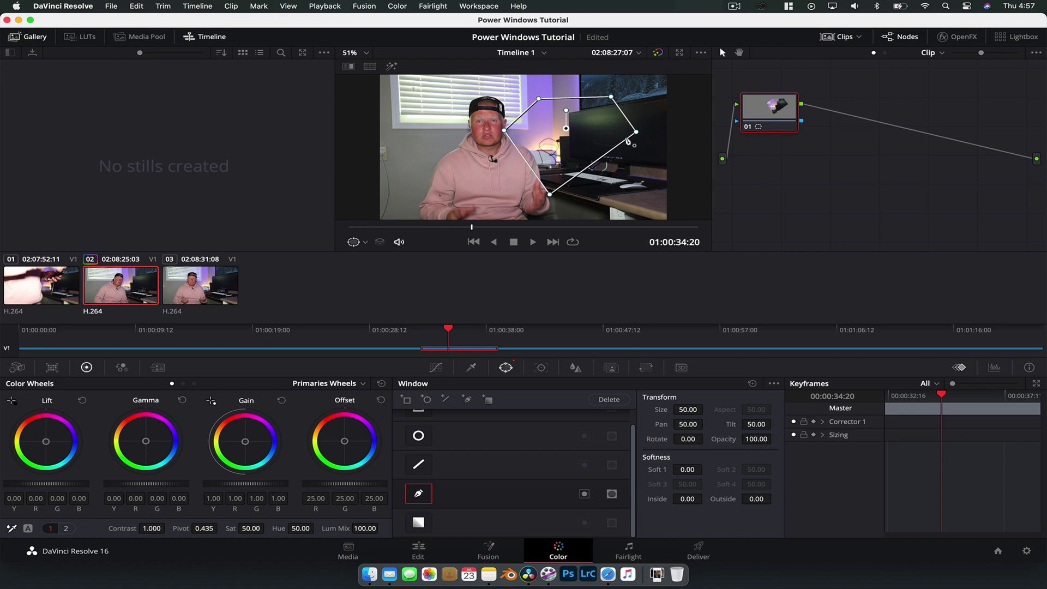
# - Toggle the test mask's invert on and off, then delete the mask
pyautogui.click(585, 498)
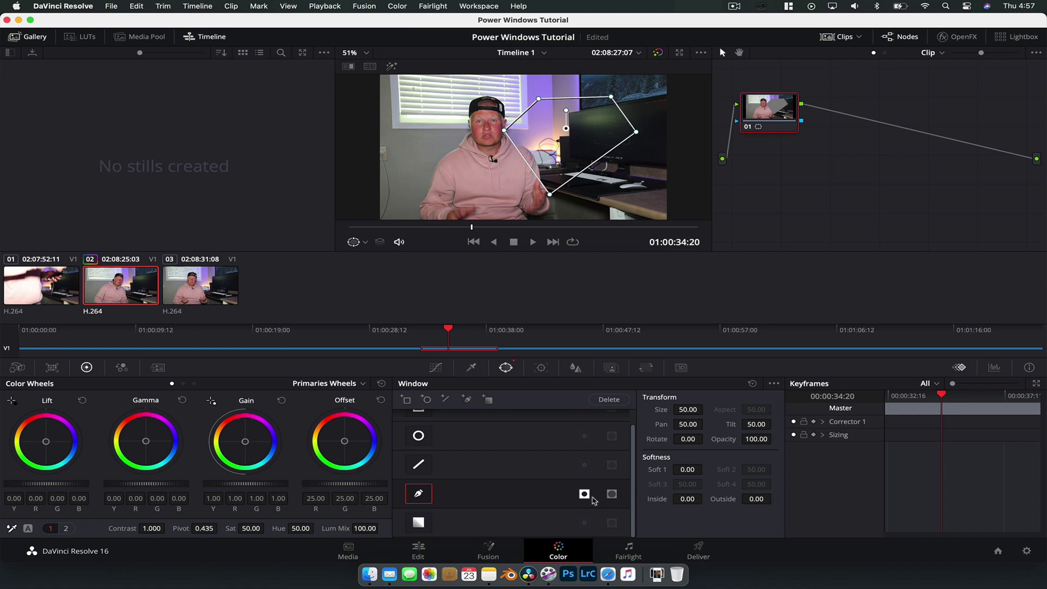
pyautogui.click(584, 494)
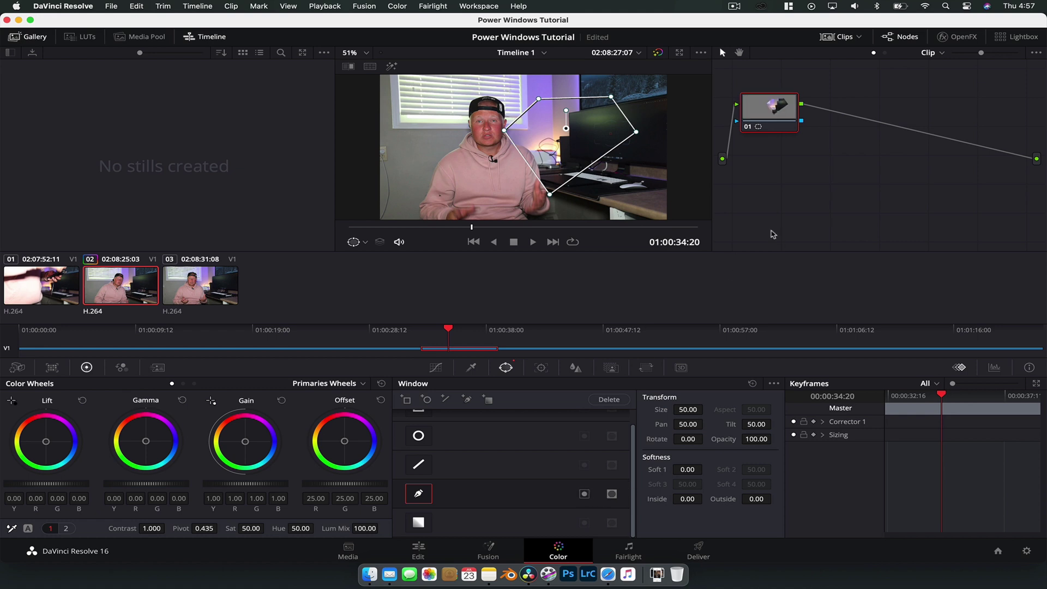
pyautogui.press('Delete')
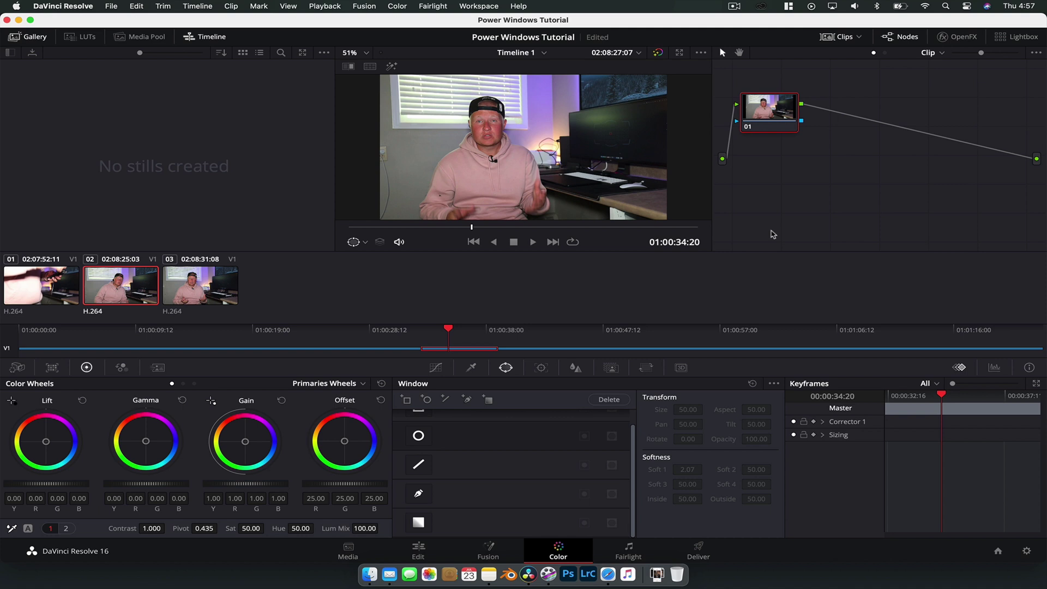
# - Return to the clip's first frame and zoom the viewer in
pyautogui.moveTo(426, 233); pyautogui.dragTo(354, 230)
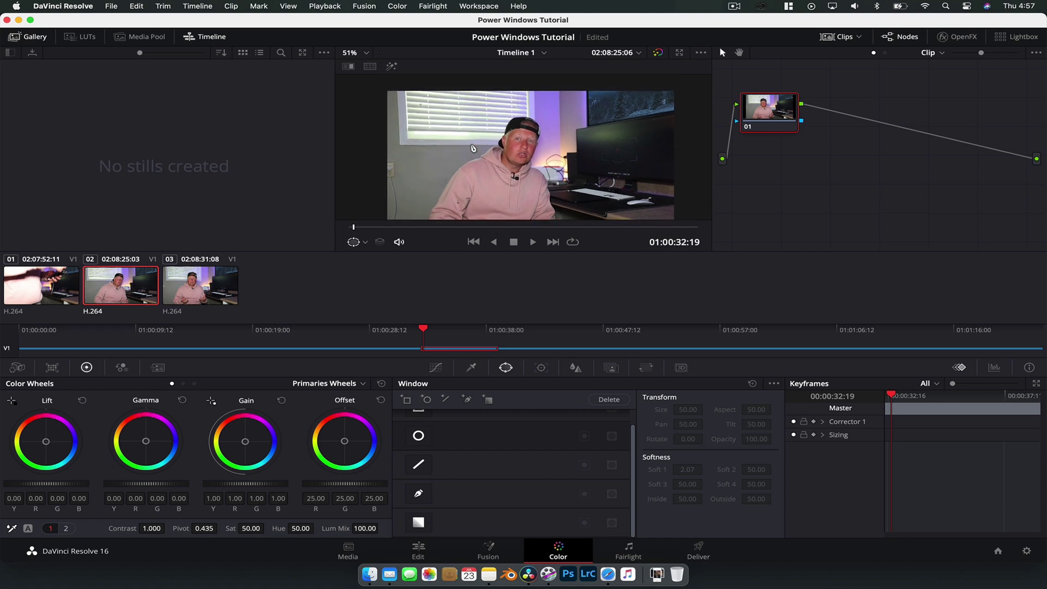
pyautogui.scroll(5, 473, 148)
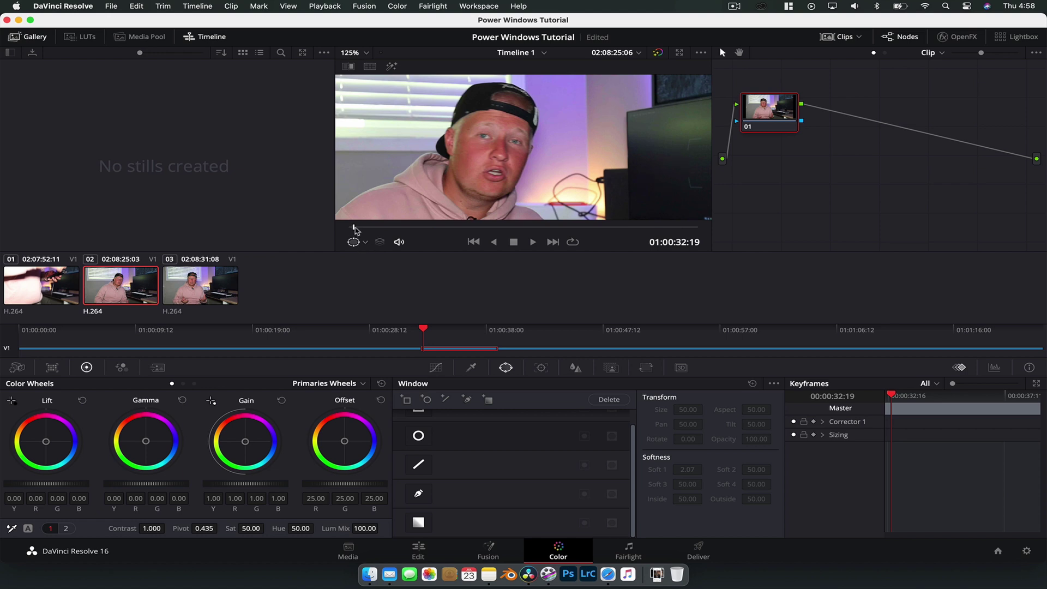
pyautogui.click(354, 228)
# - Trace the speaker's face with a closed eight-point freehand Pen window
pyautogui.click(419, 493)
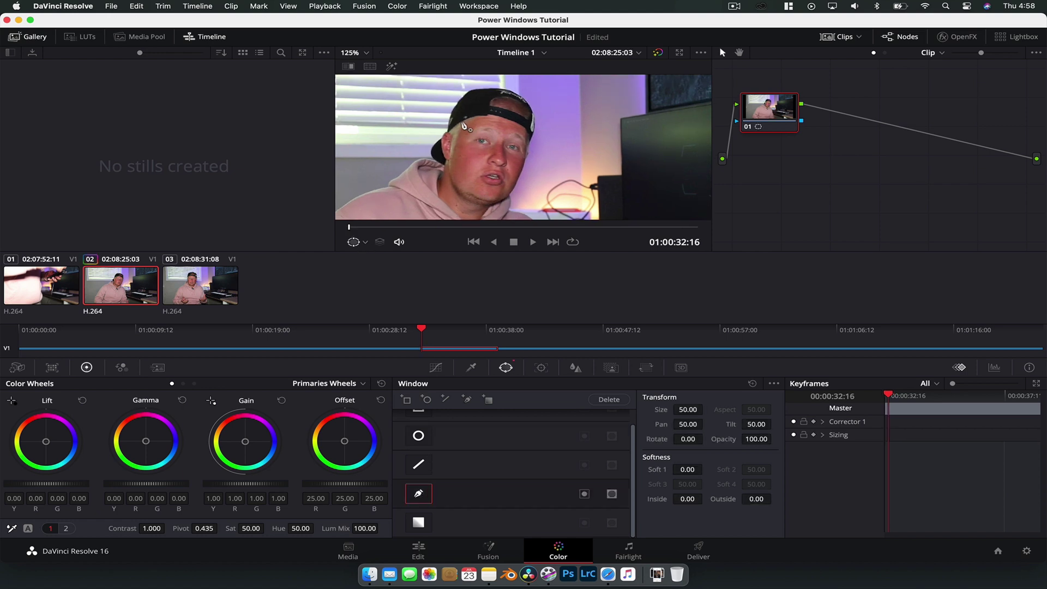
pyautogui.click(459, 111)
pyautogui.click(447, 162)
pyautogui.click(463, 198)
pyautogui.click(499, 203)
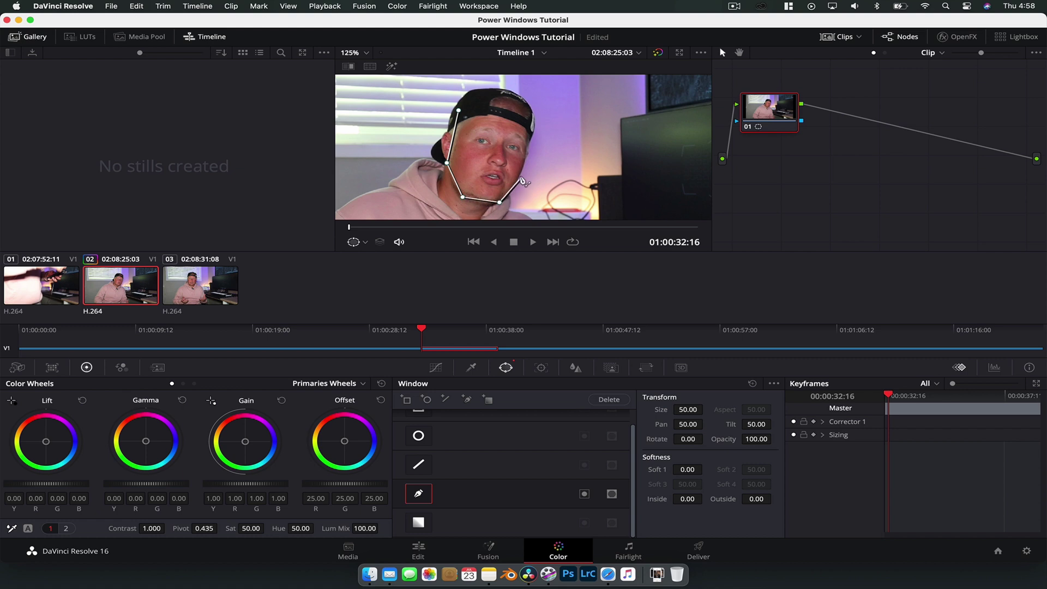
pyautogui.click(521, 173)
pyautogui.click(535, 124)
pyautogui.click(517, 94)
pyautogui.click(482, 89)
pyautogui.click(459, 110)
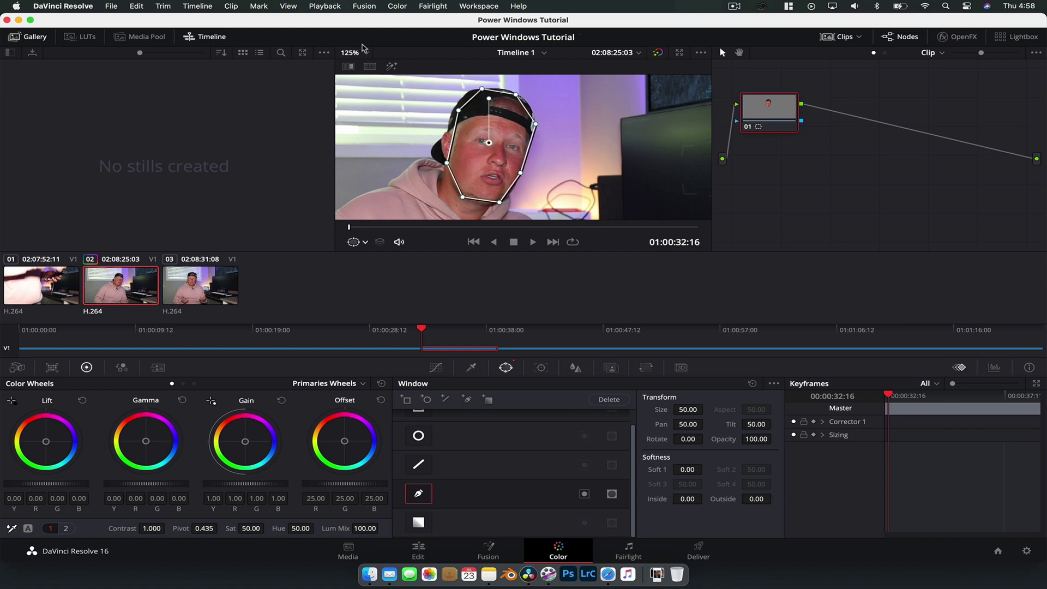
# - Hide the Clips, Timeline and Gallery panels to enlarge the viewer
pyautogui.click(839, 37)
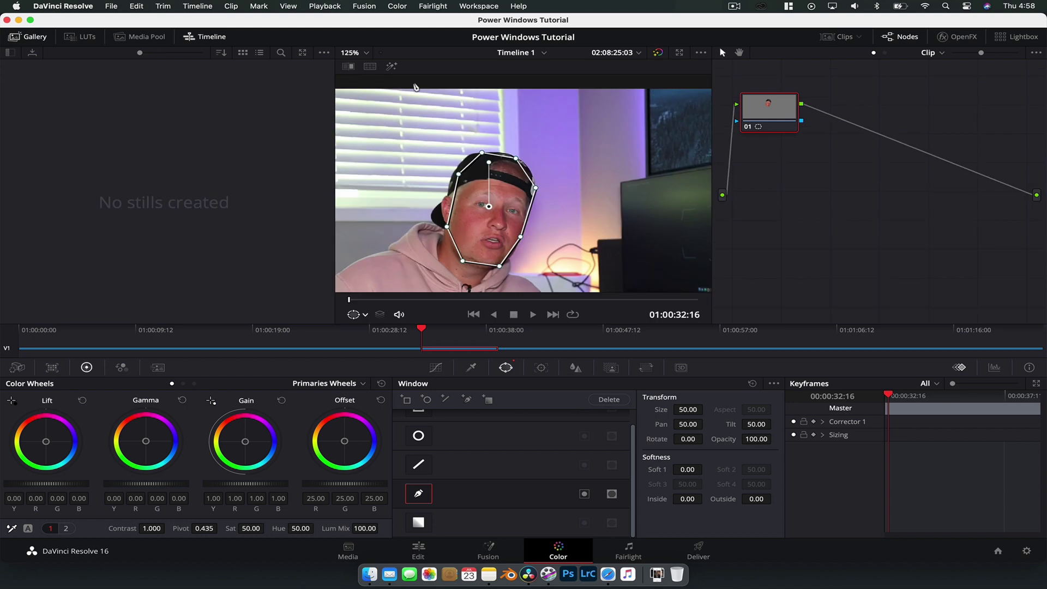
pyautogui.click(205, 37)
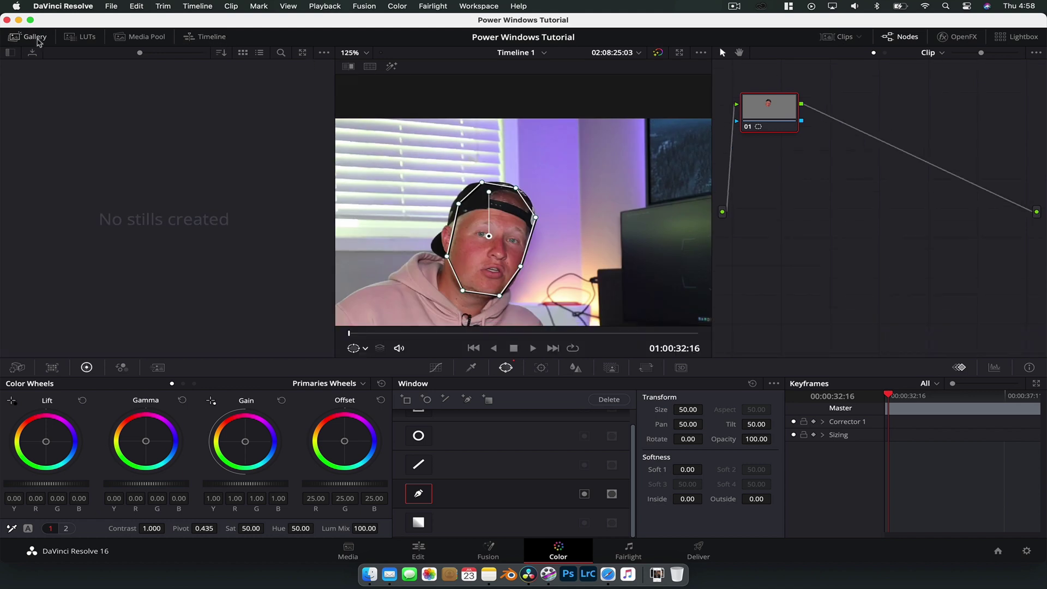
pyautogui.click(28, 37)
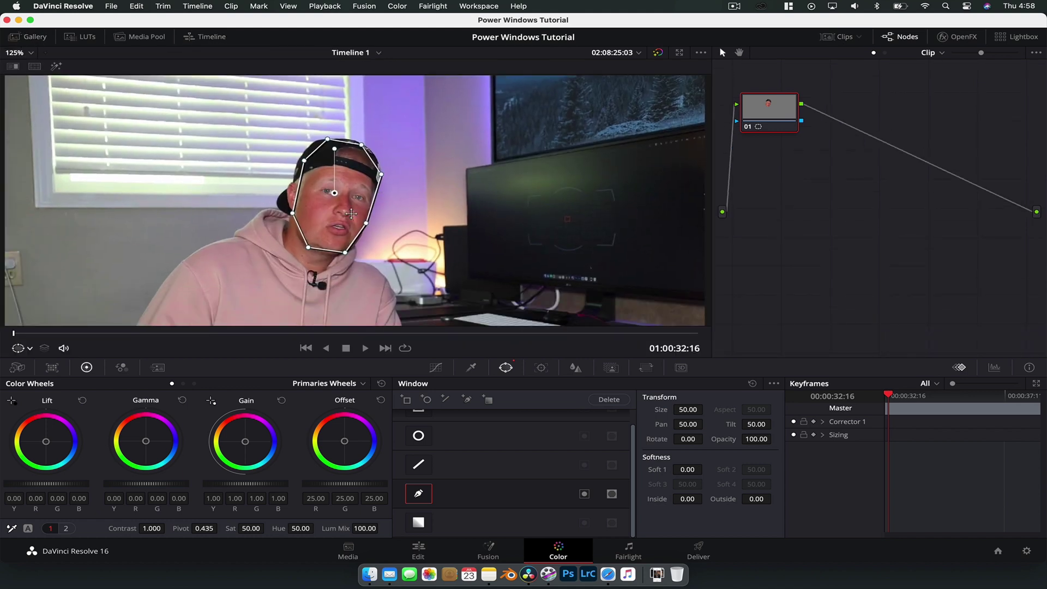
# - Zoom the viewer out and track the face window forward to 01:00:38:20
pyautogui.scroll(-5, 351, 213)
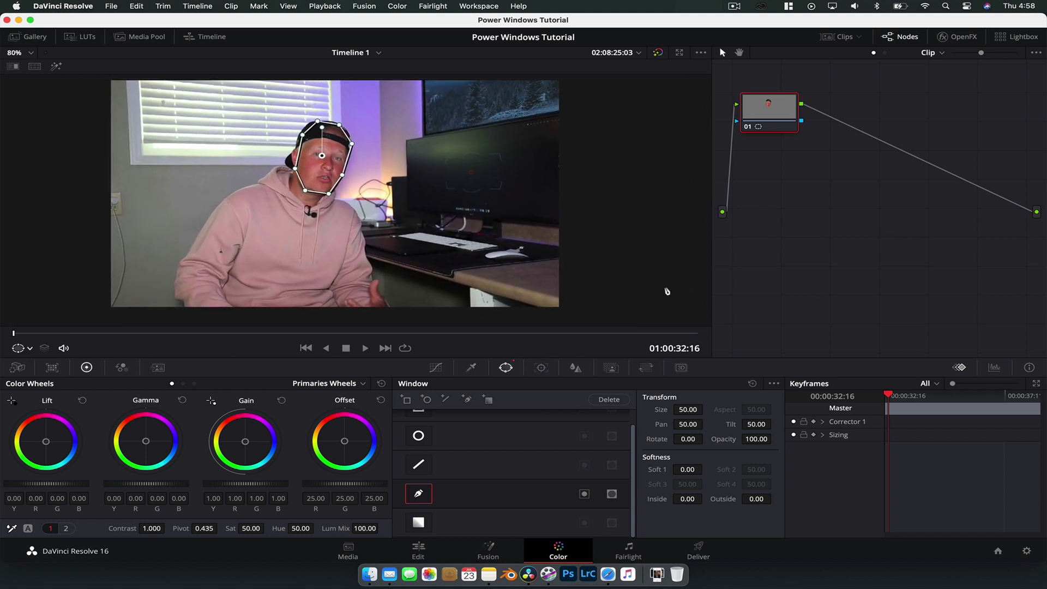
pyautogui.click(545, 371)
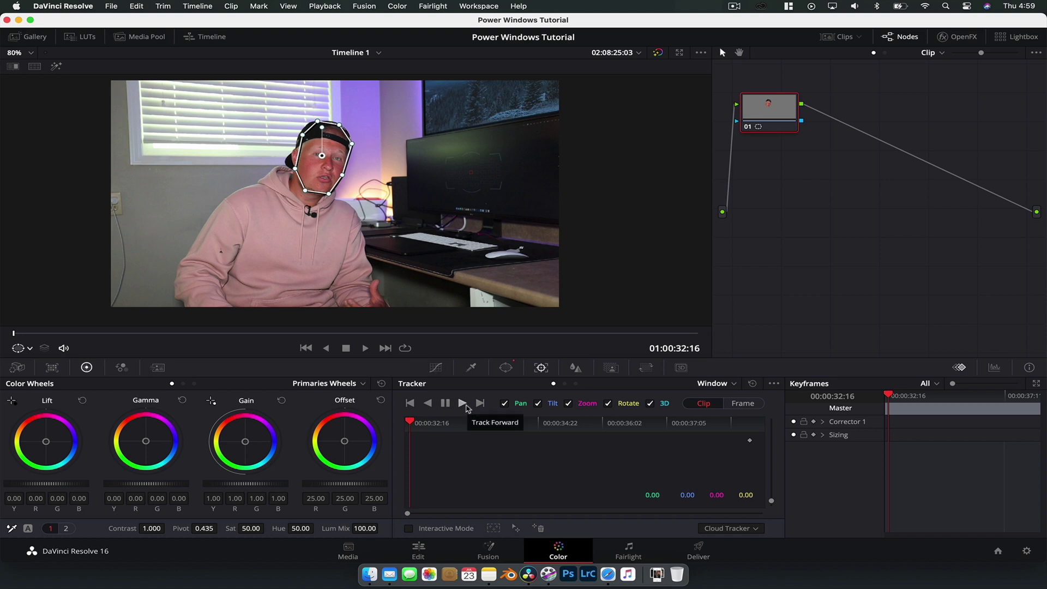
pyautogui.click(463, 404)
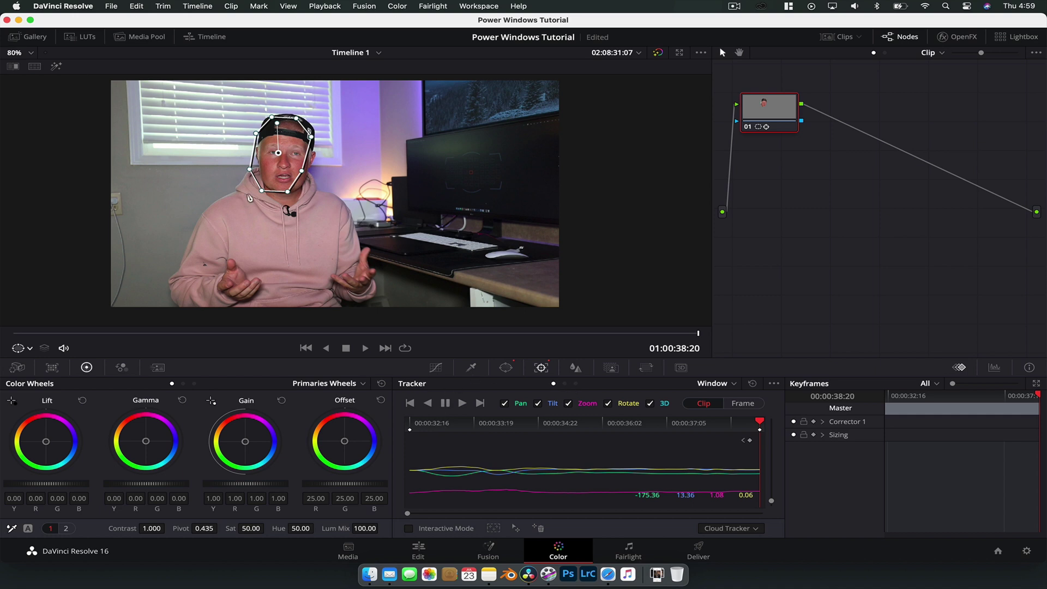
# - Raise the face window's gain to 1.47, set saturation to 0, refit it, and track in reverse
pyautogui.moveTo(783, 116); pyautogui.dragTo(830, 219)
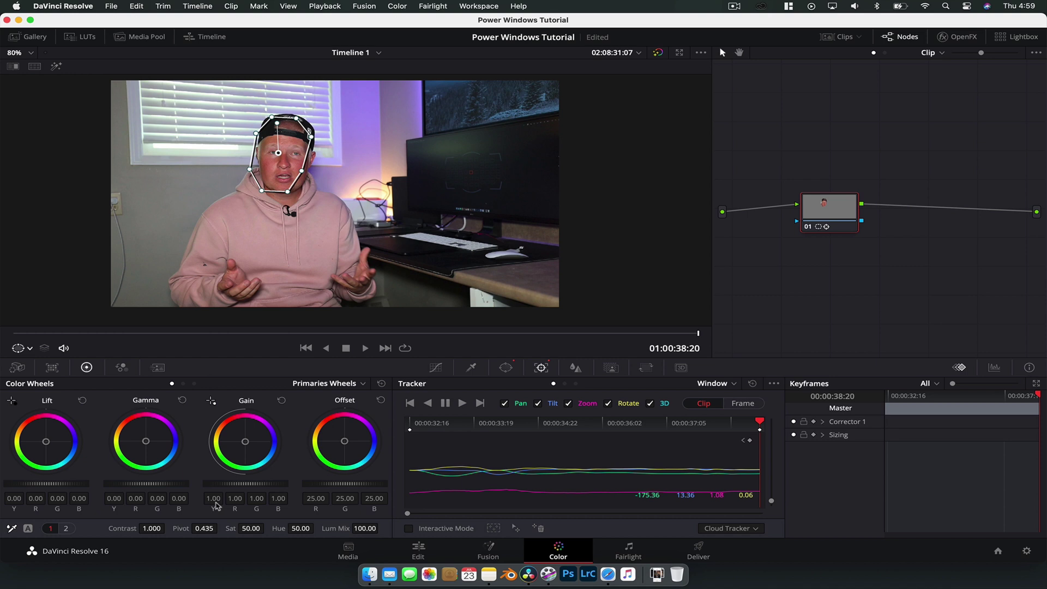
pyautogui.moveTo(234, 484)
pyautogui.mouseDown()
pyautogui.moveTo(252, 484)
pyautogui.moveTo(233, 488)
pyautogui.mouseUp()
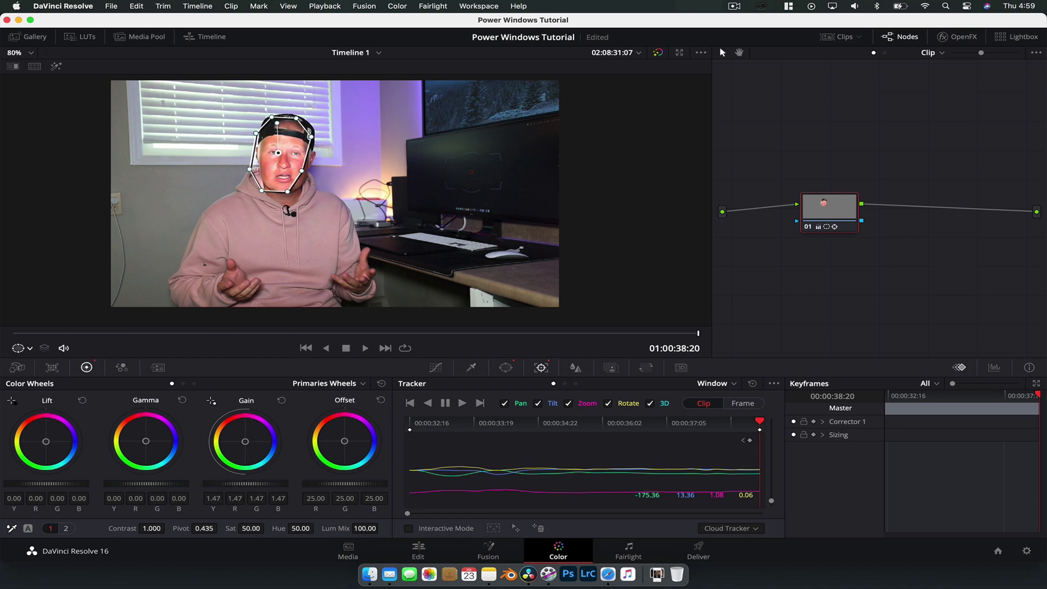
pyautogui.moveTo(251, 529); pyautogui.dragTo(268, 528)
pyautogui.moveTo(278, 124); pyautogui.dragTo(284, 124)
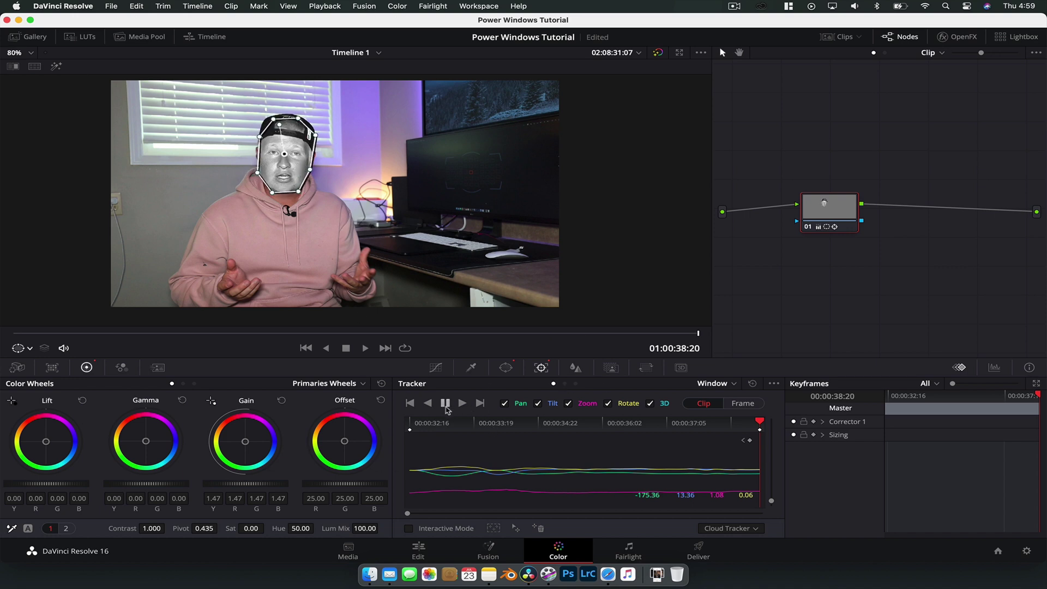
pyautogui.click(428, 404)
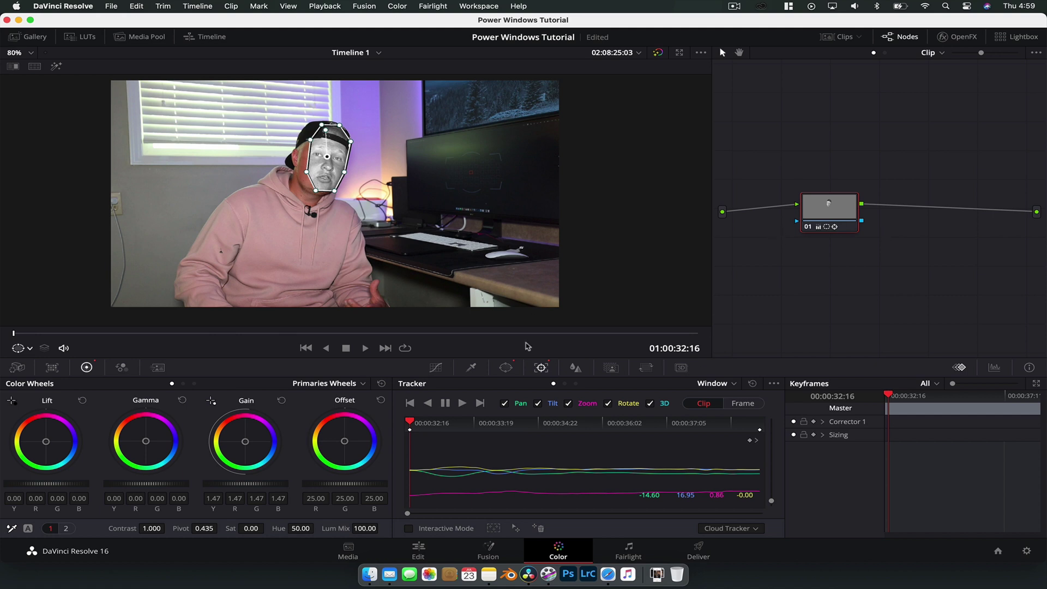
# - Add a serial node after node 01 and play the clip to review the tracking
pyautogui.hotkey('alt', 's')
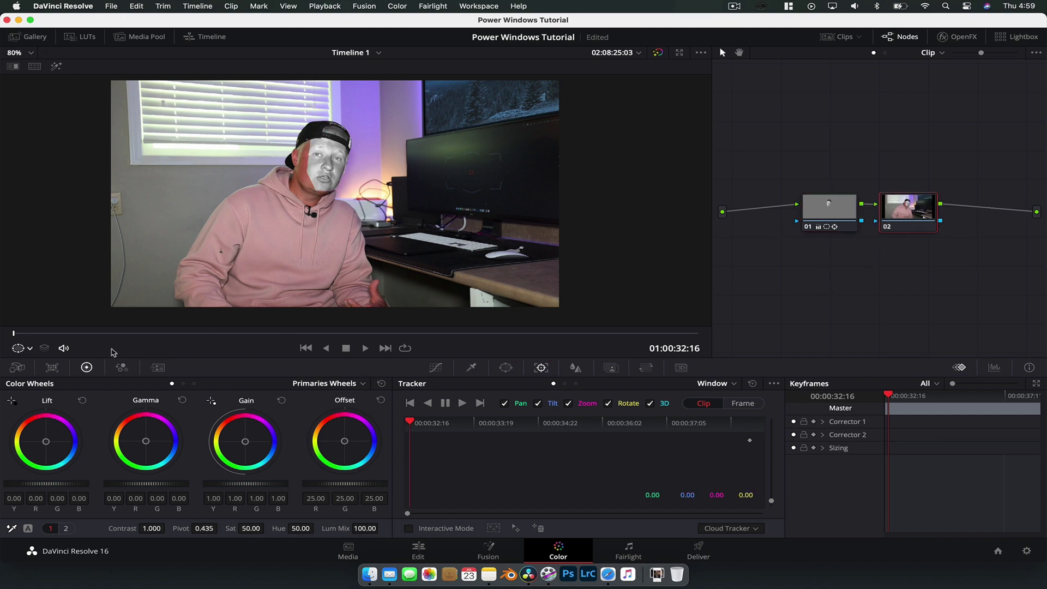
pyautogui.press('space')
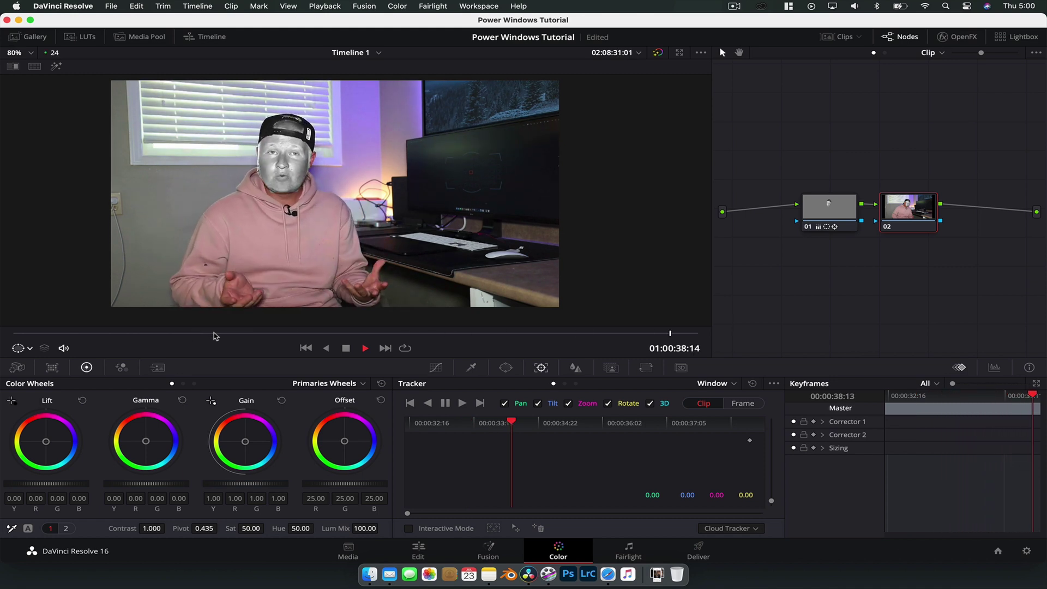
pyautogui.press('space')
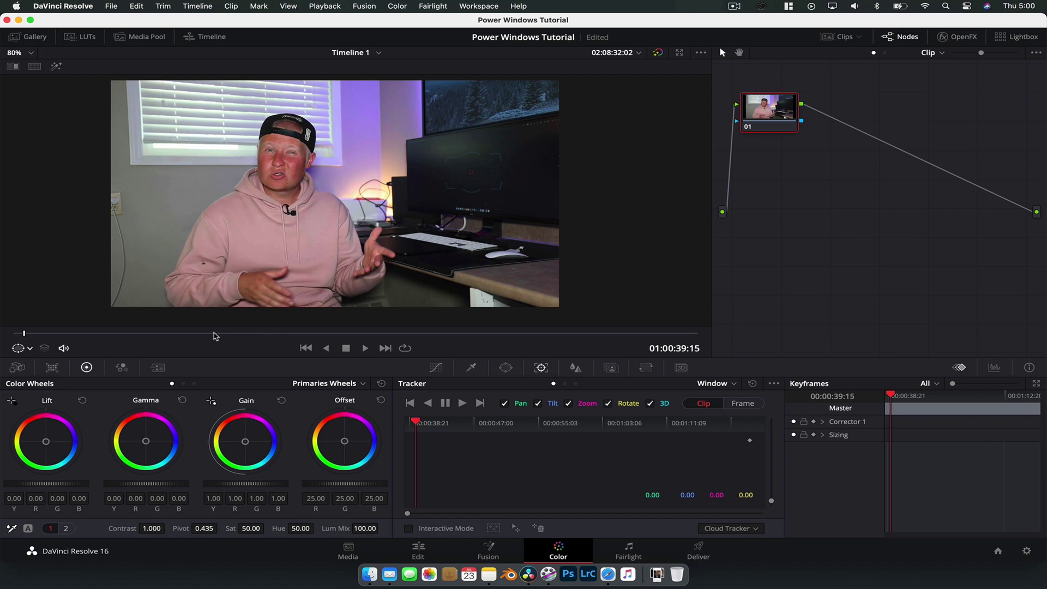
# - Delete the old face-mask node from clip 02 and realign the remaining node
pyautogui.click(837, 37)
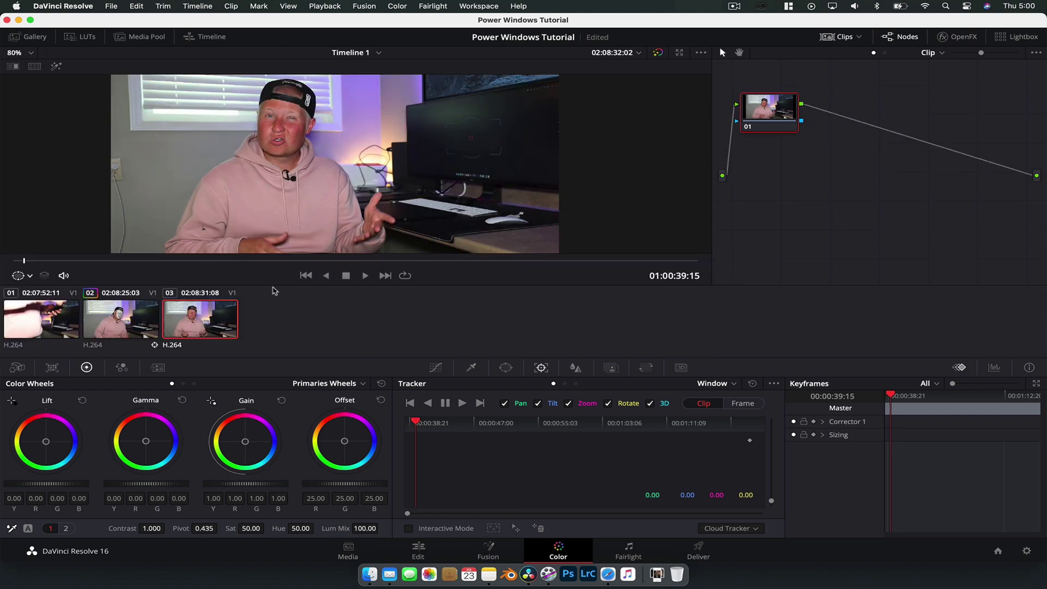
pyautogui.click(112, 330)
pyautogui.click(849, 222)
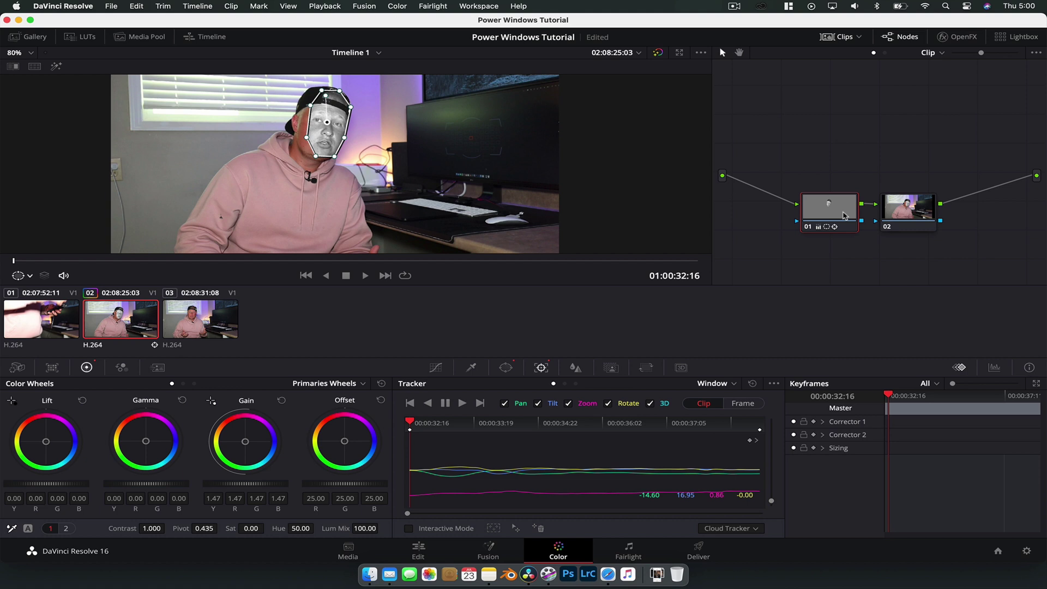
pyautogui.press('Delete')
pyautogui.moveTo(924, 215); pyautogui.dragTo(808, 186)
pyautogui.scroll(-5, 393, 152)
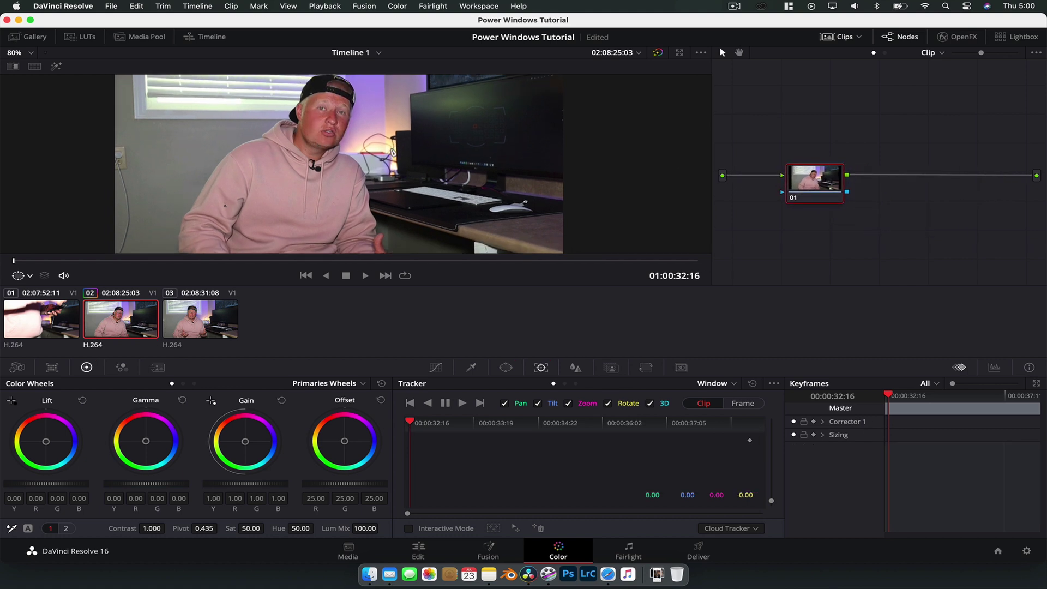
pyautogui.scroll(2, 393, 152)
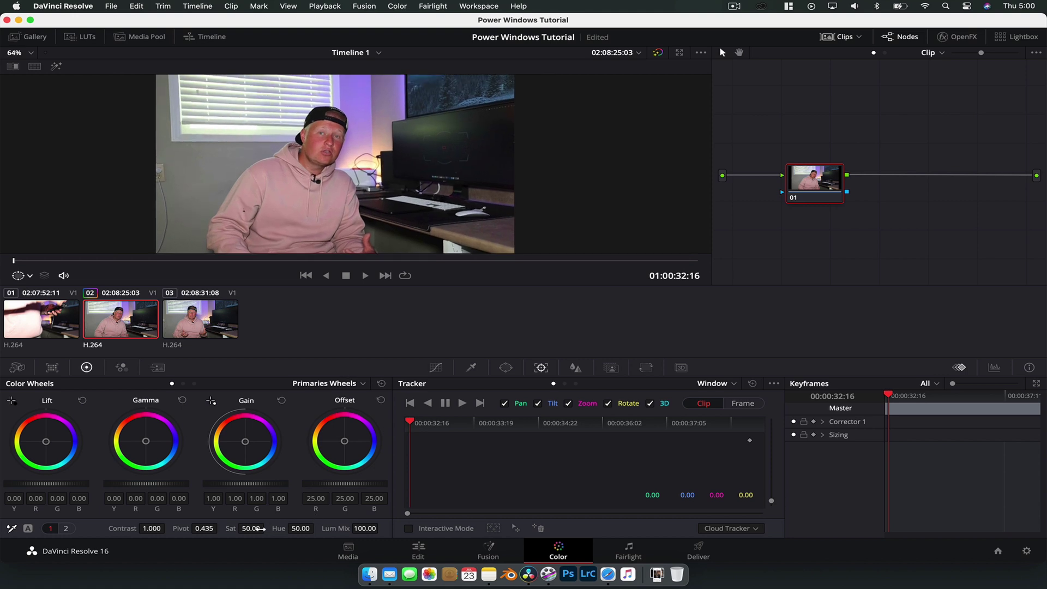
# - Set node 01's saturation to 45 and lower its gain to 0.87
pyautogui.click(251, 528)
pyautogui.write('55')
pyautogui.press('Return')
pyautogui.click(261, 483)
pyautogui.moveTo(261, 483); pyautogui.dragTo(246, 483)
# - Tint the Log shadows slightly blue (R -0.07, G 0.01, B 0.09)
pyautogui.click(183, 385)
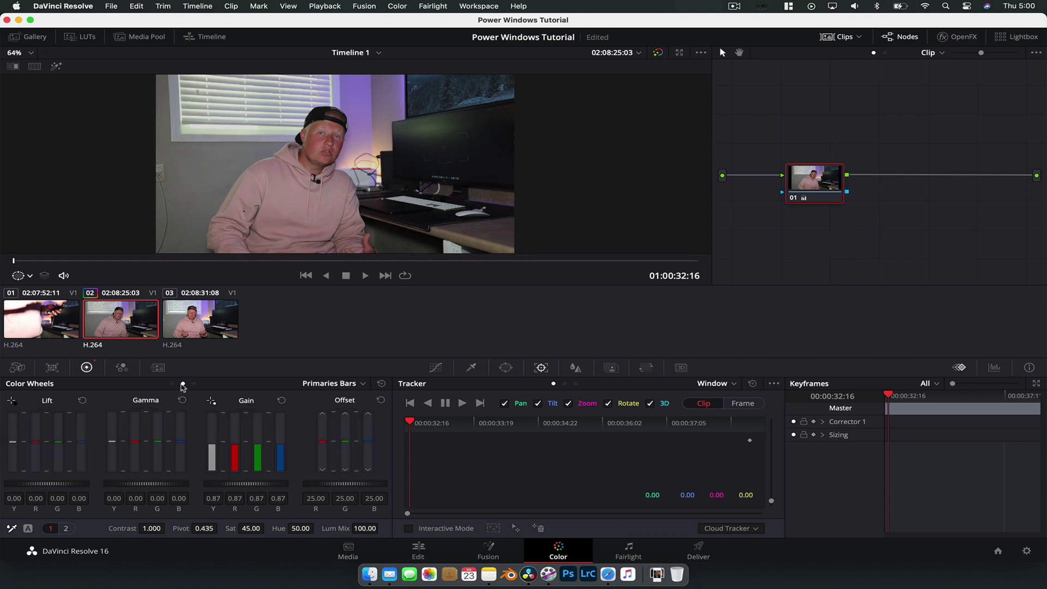
pyautogui.click(194, 384)
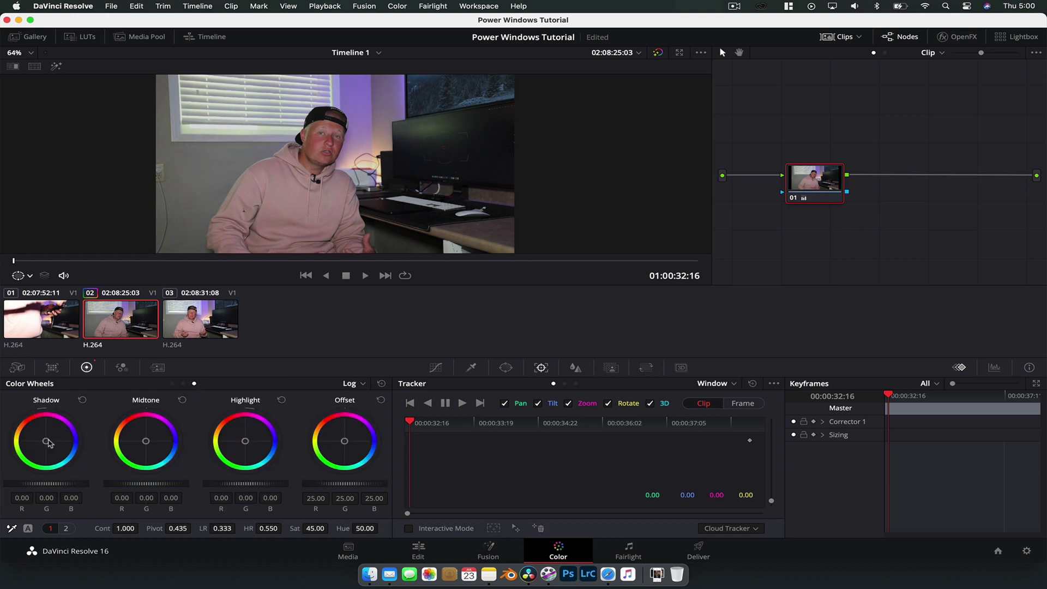
pyautogui.moveTo(47, 442); pyautogui.dragTo(48, 443)
# - Add serial node 02 after the base grade via the Color menu and select it
pyautogui.click(398, 6)
pyautogui.moveTo(491, 21)
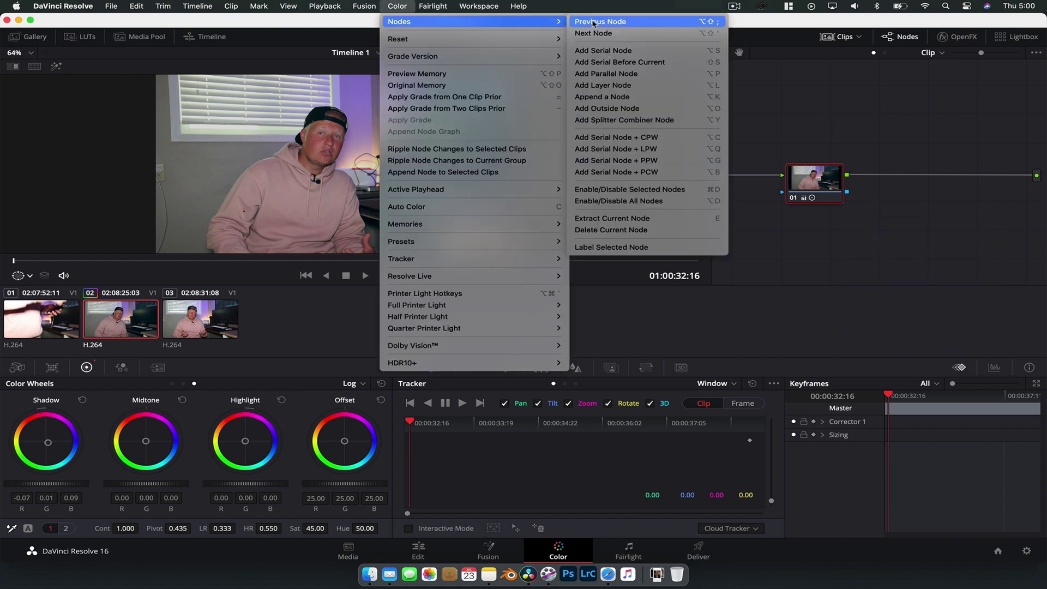
pyautogui.click(630, 52)
pyautogui.click(829, 182)
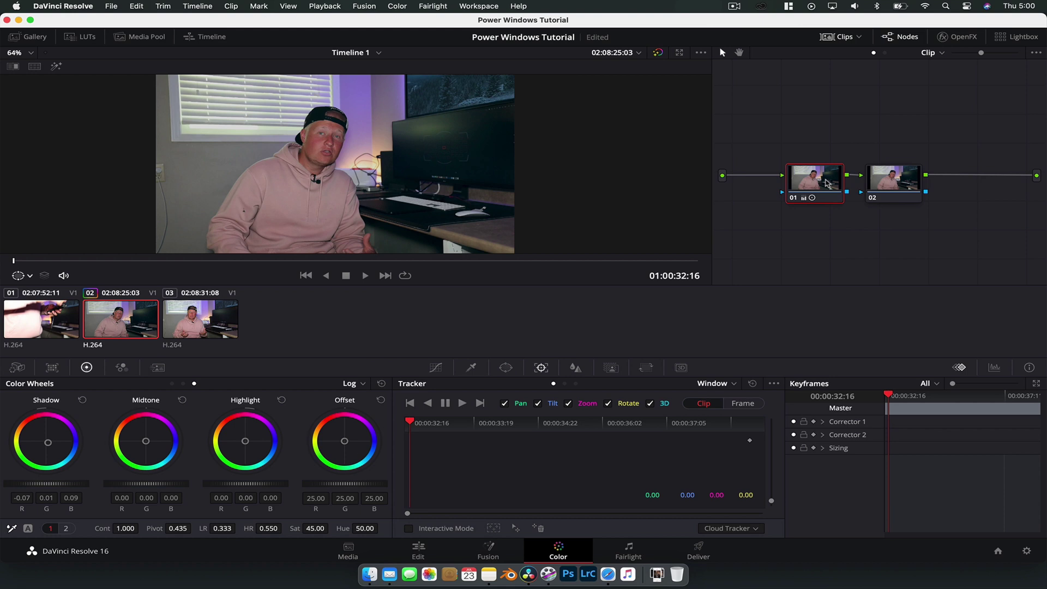
pyautogui.moveTo(829, 183); pyautogui.dragTo(810, 183)
pyautogui.moveTo(894, 180); pyautogui.dragTo(889, 178)
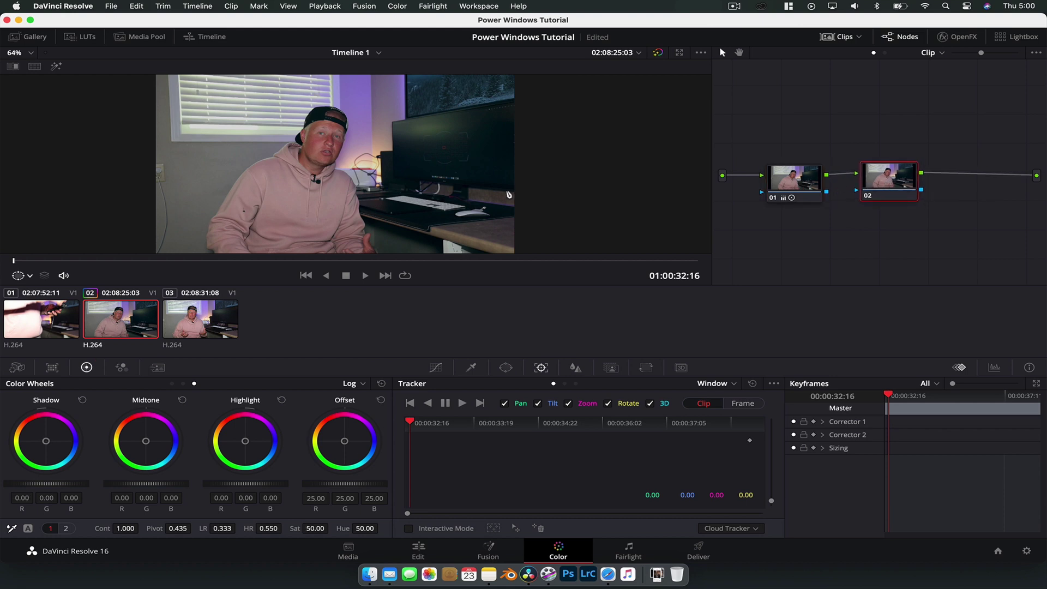
# - Add a circular window to node 02, shaped into an upright oval on the face (size 26.29, rotation 17.02)
pyautogui.click(506, 368)
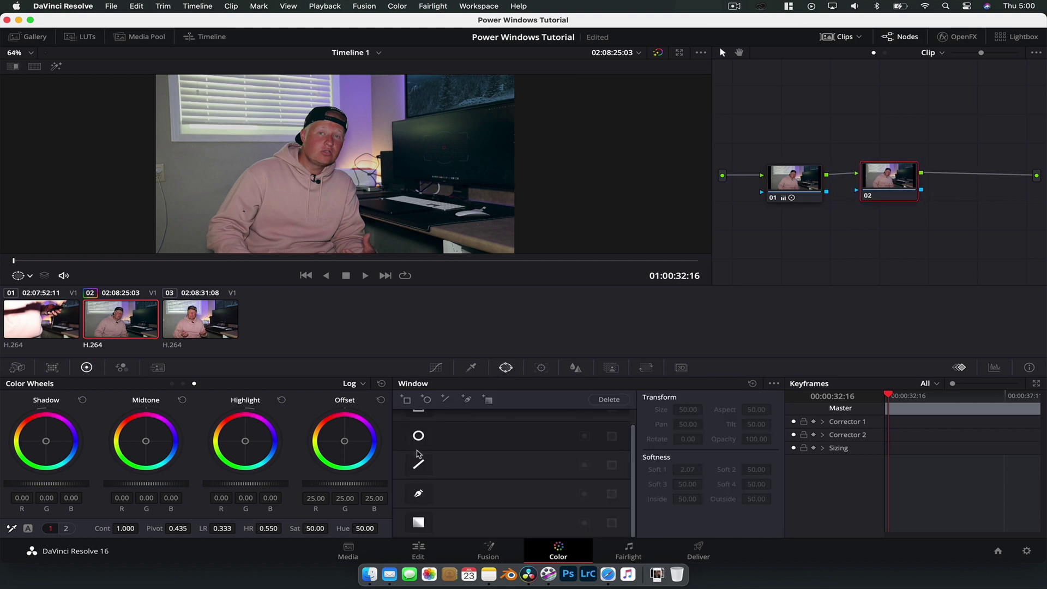
pyautogui.click(418, 436)
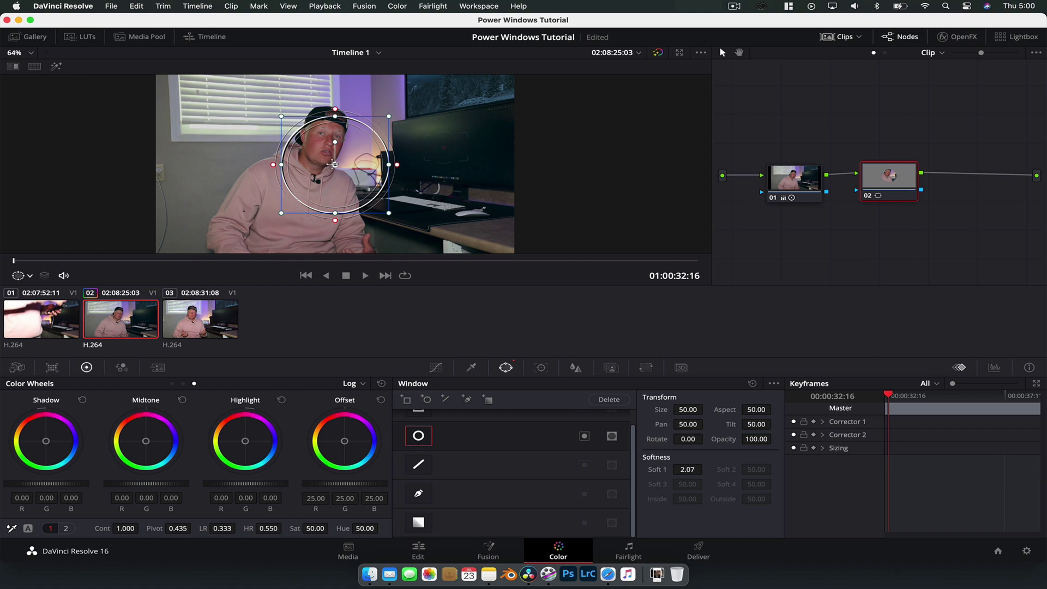
pyautogui.moveTo(334, 164); pyautogui.dragTo(334, 120)
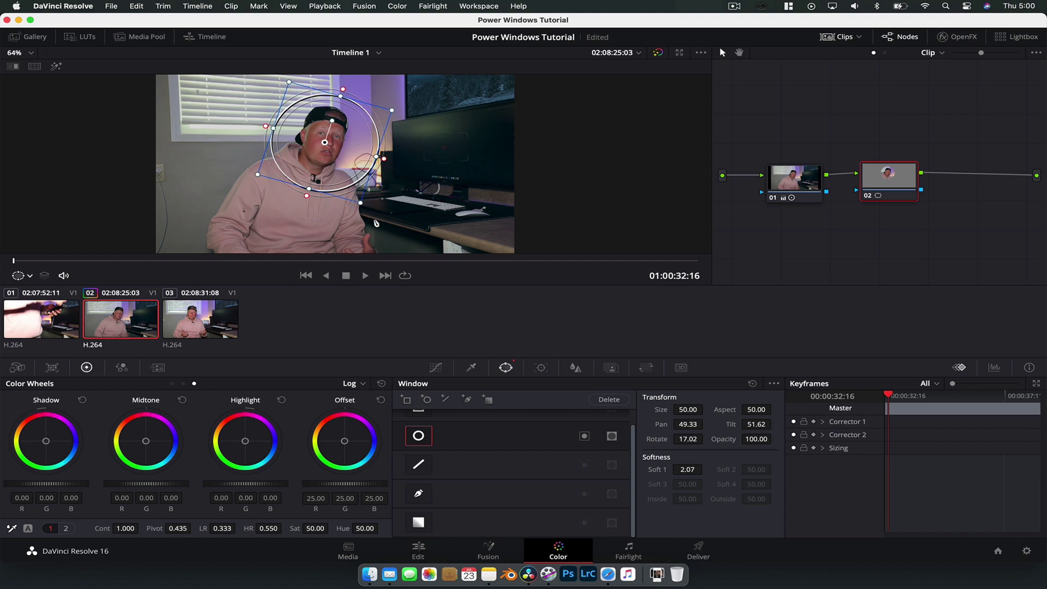
pyautogui.moveTo(361, 205); pyautogui.dragTo(349, 149)
pyautogui.moveTo(334, 188); pyautogui.dragTo(333, 184)
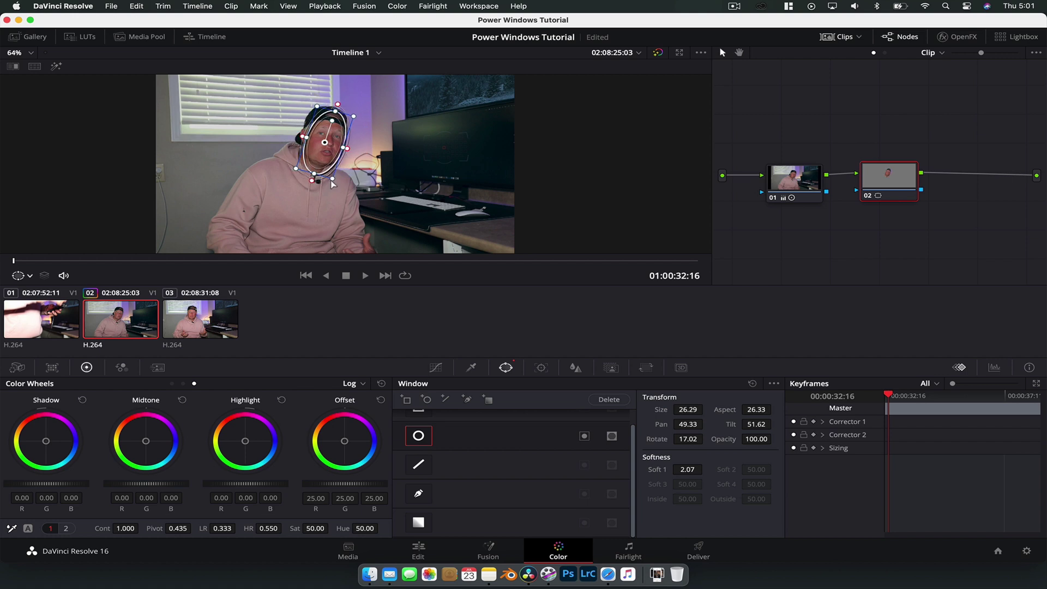
# - Tighten the face oval to size 22.15, aspect 31.10, with edge softness 1.79
pyautogui.scroll(6, 332, 183)
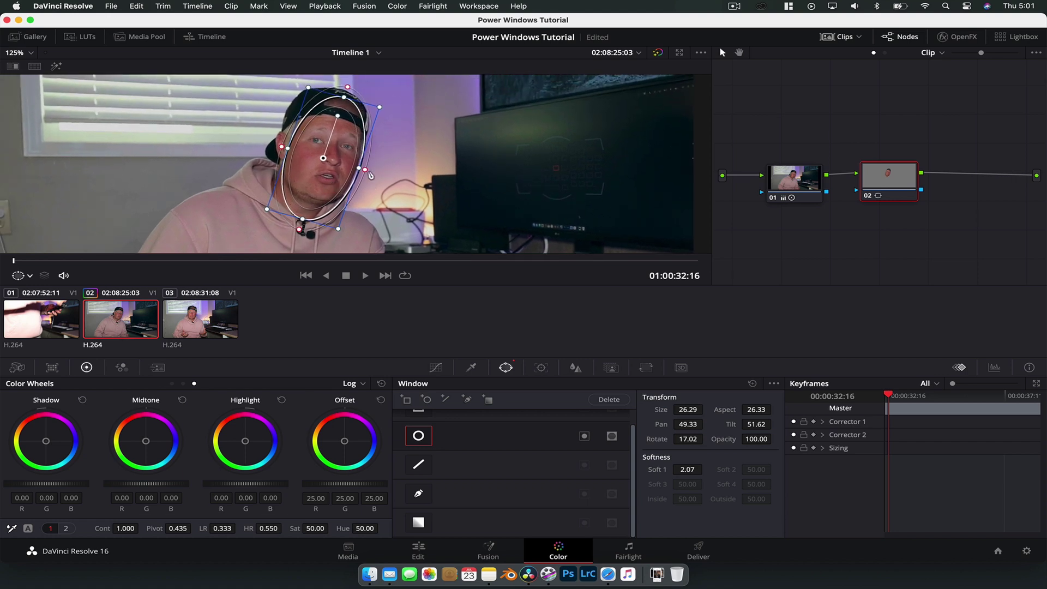
pyautogui.moveTo(366, 172); pyautogui.dragTo(361, 168)
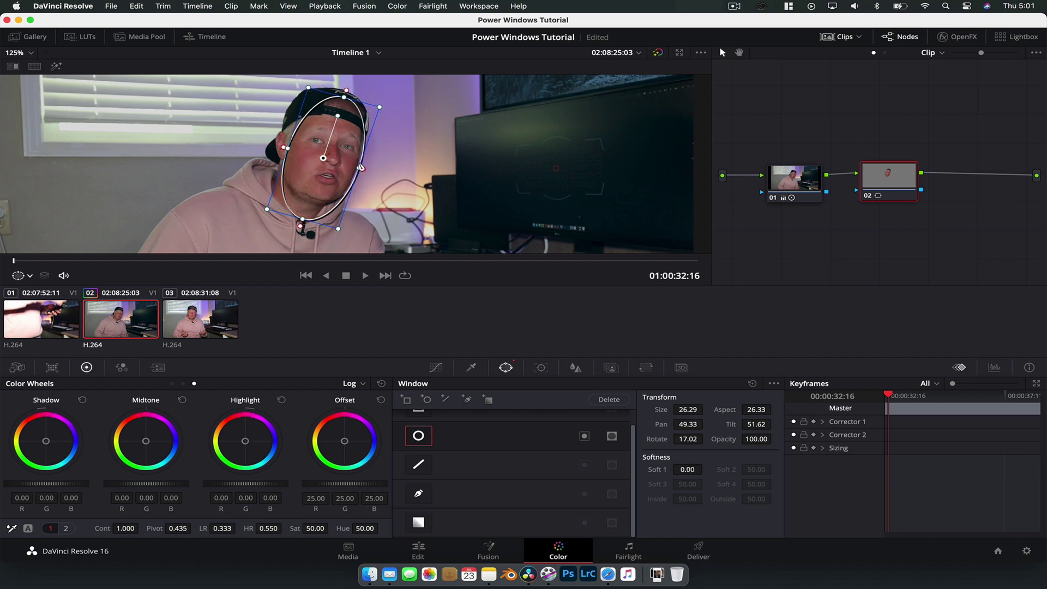
pyautogui.moveTo(302, 220); pyautogui.dragTo(306, 215)
pyautogui.moveTo(324, 167); pyautogui.dragTo(362, 161)
pyautogui.moveTo(345, 97); pyautogui.dragTo(341, 107)
pyautogui.moveTo(363, 162); pyautogui.dragTo(364, 163)
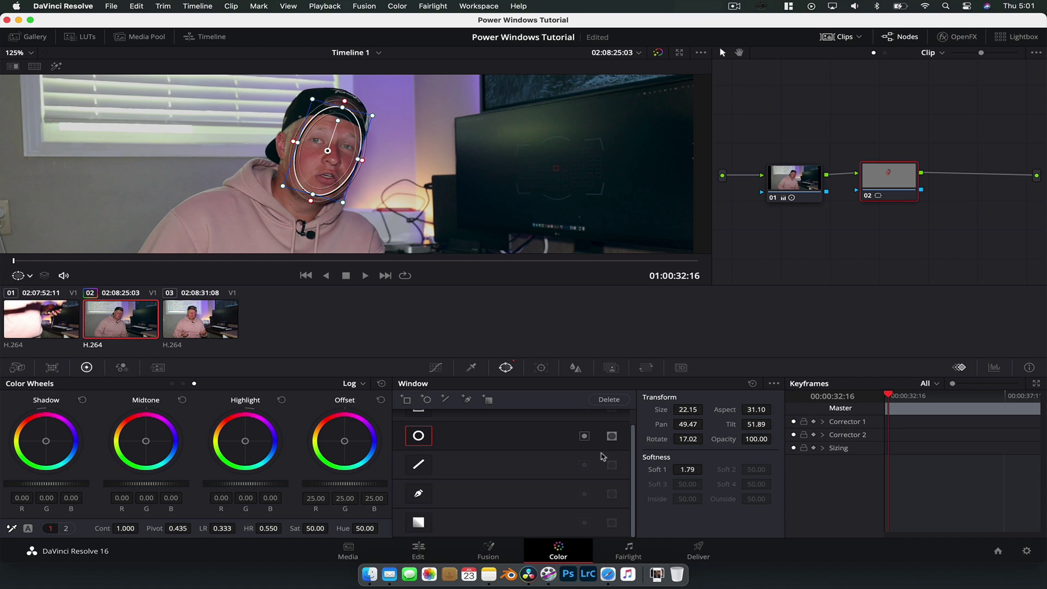
# - Track the face oval forward, then raise node 02's gain to 1.19 to brighten the face
pyautogui.click(541, 368)
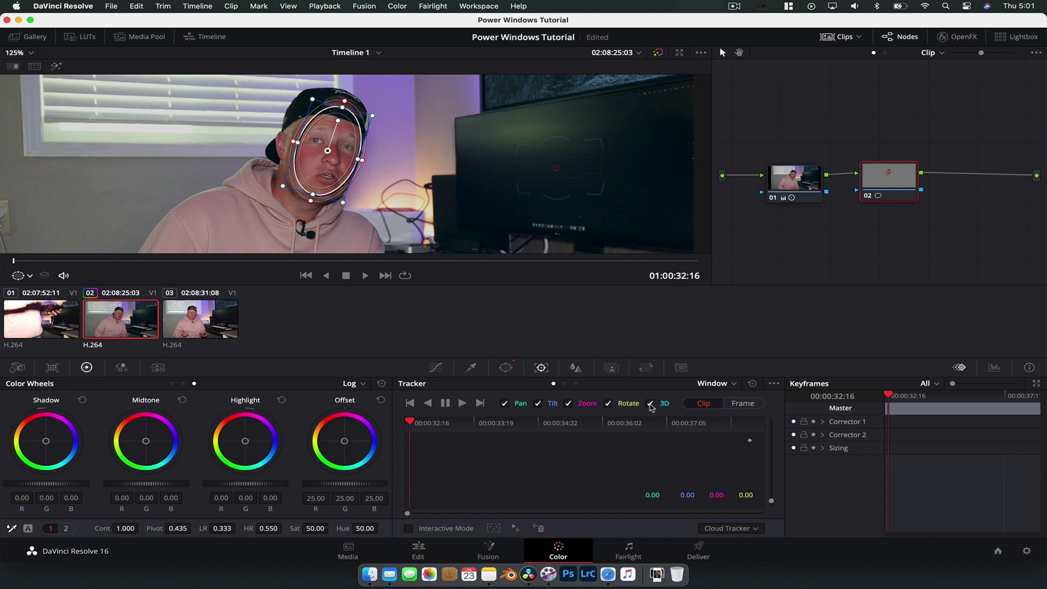
pyautogui.click(462, 404)
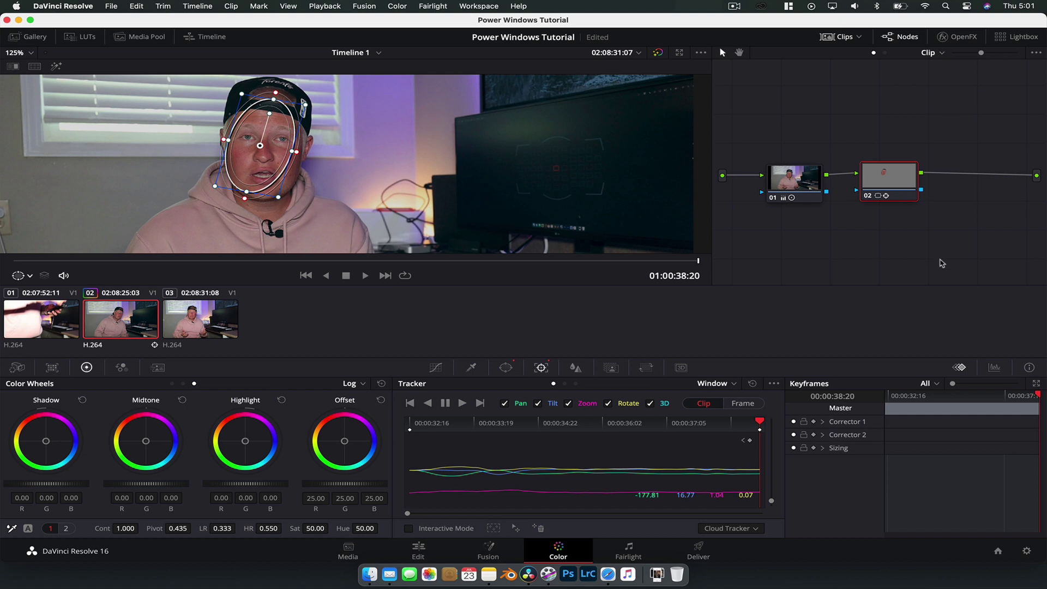
pyautogui.click(171, 384)
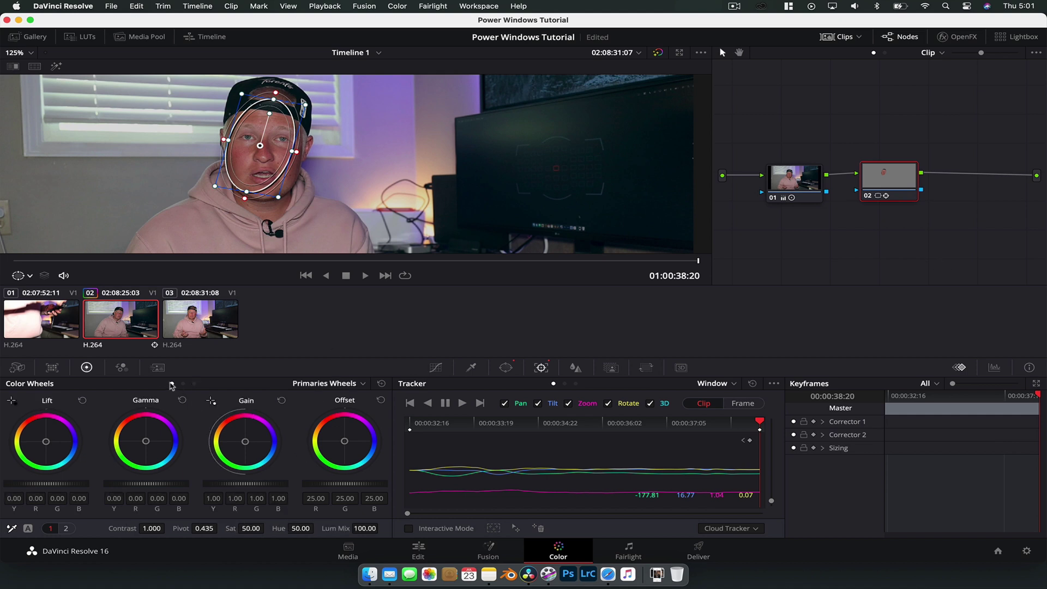
pyautogui.moveTo(240, 484); pyautogui.dragTo(268, 484)
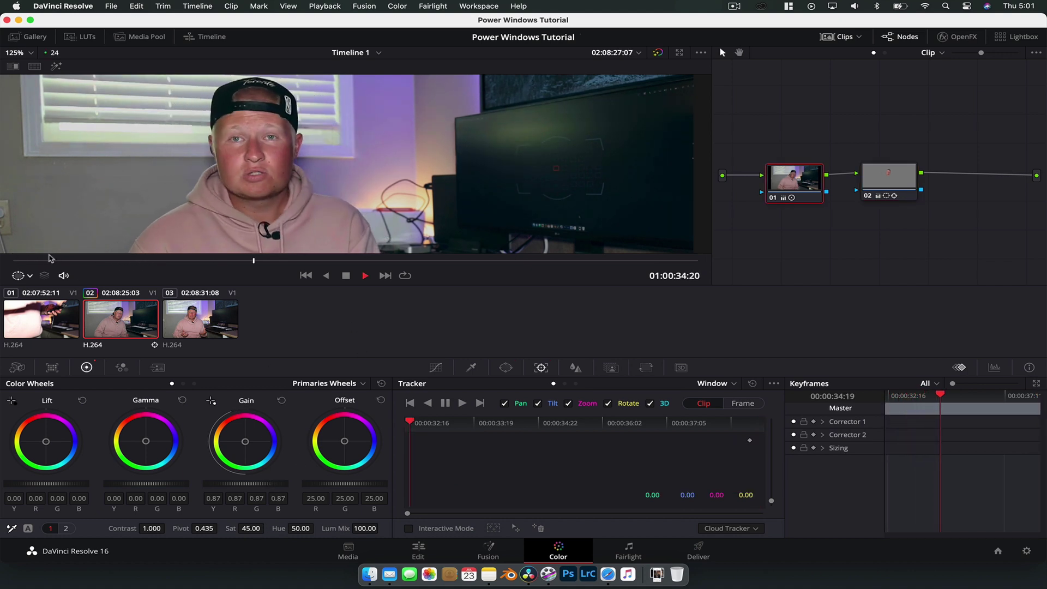
pyautogui.press('space')
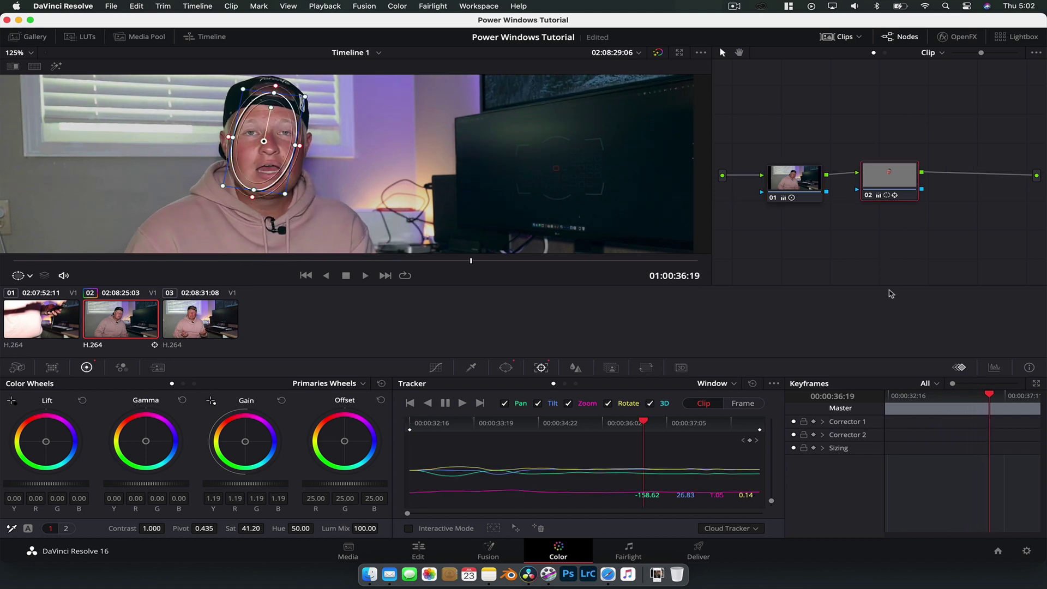
pyautogui.moveTo(98, 261)
pyautogui.mouseDown()
pyautogui.moveTo(60, 261)
pyautogui.moveTo(111, 262)
pyautogui.mouseUp()
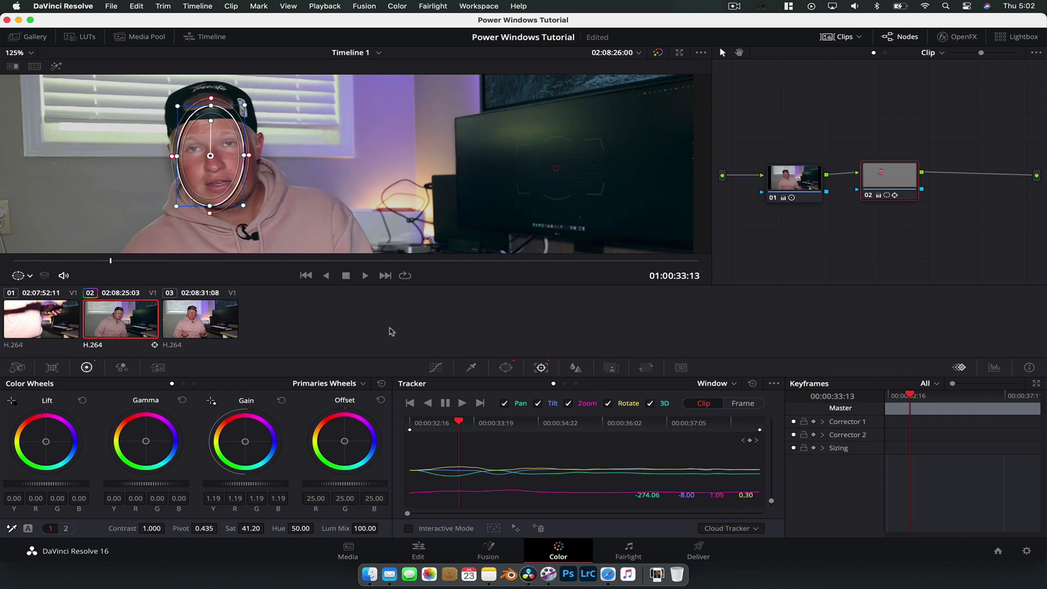
pyautogui.click(56, 327)
pyautogui.click(120, 319)
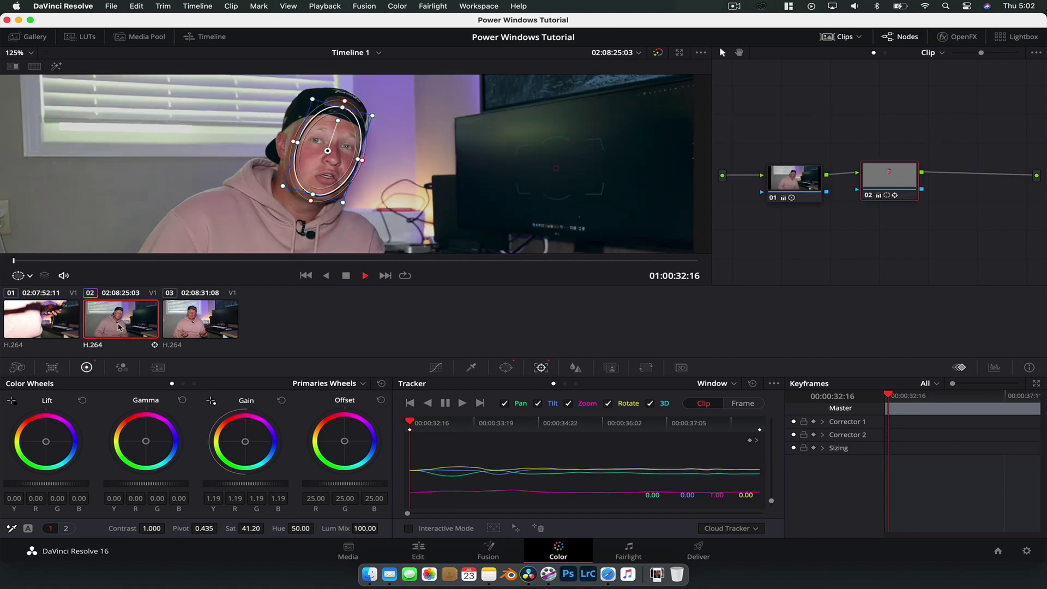
pyautogui.click(789, 191)
pyautogui.press('space')
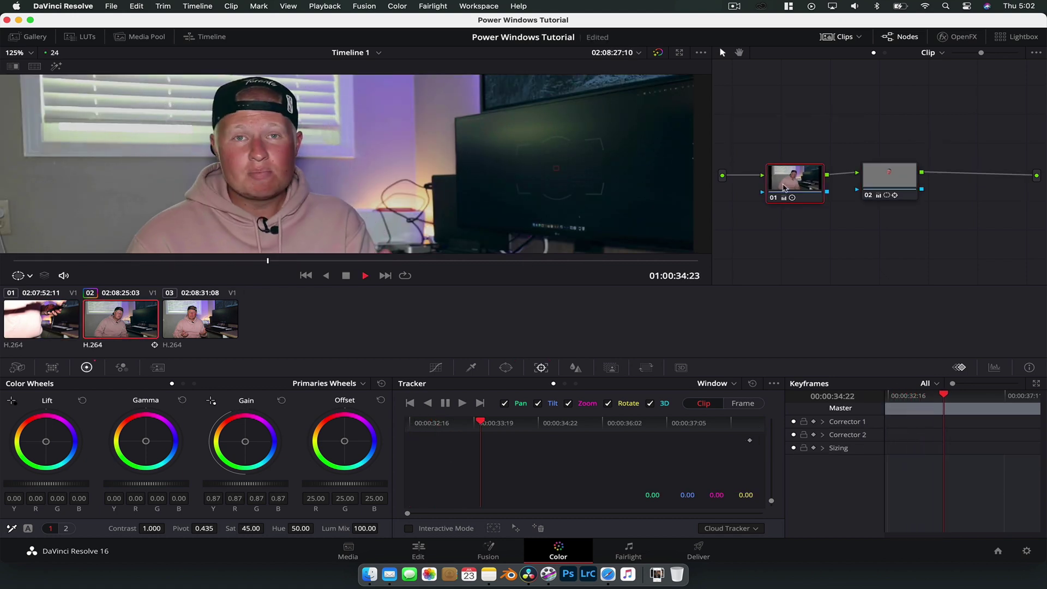
pyautogui.press('space')
pyautogui.press('space')
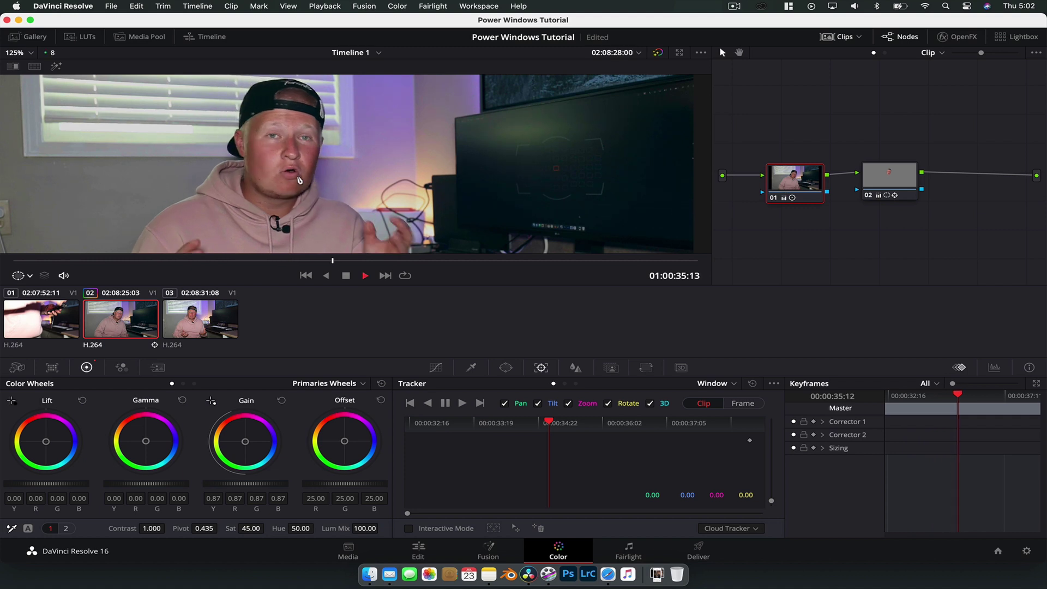
pyautogui.press('space')
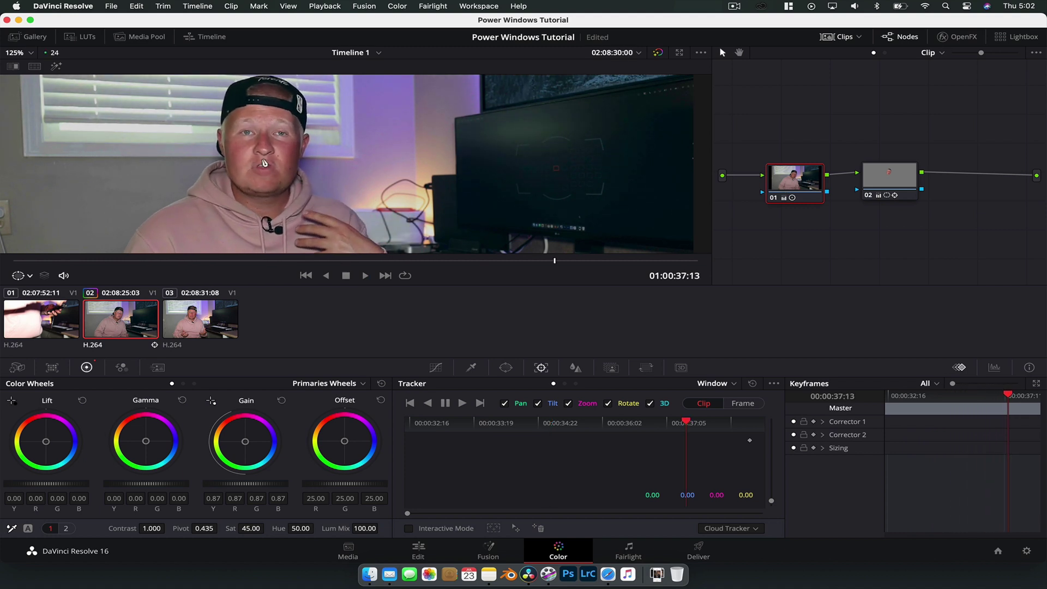
pyautogui.click(891, 168)
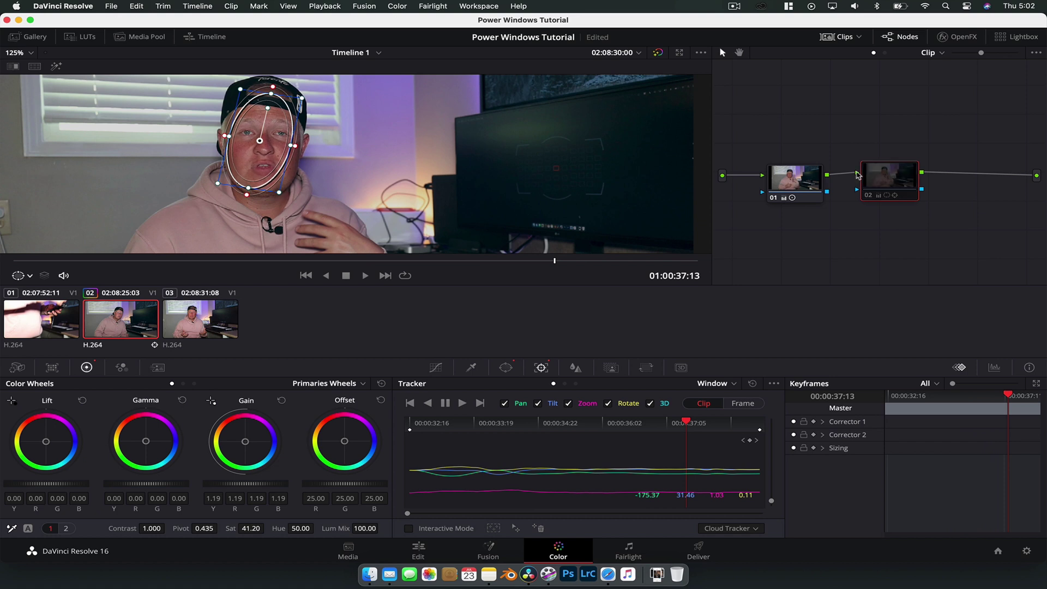
pyautogui.click(790, 183)
pyautogui.click(906, 181)
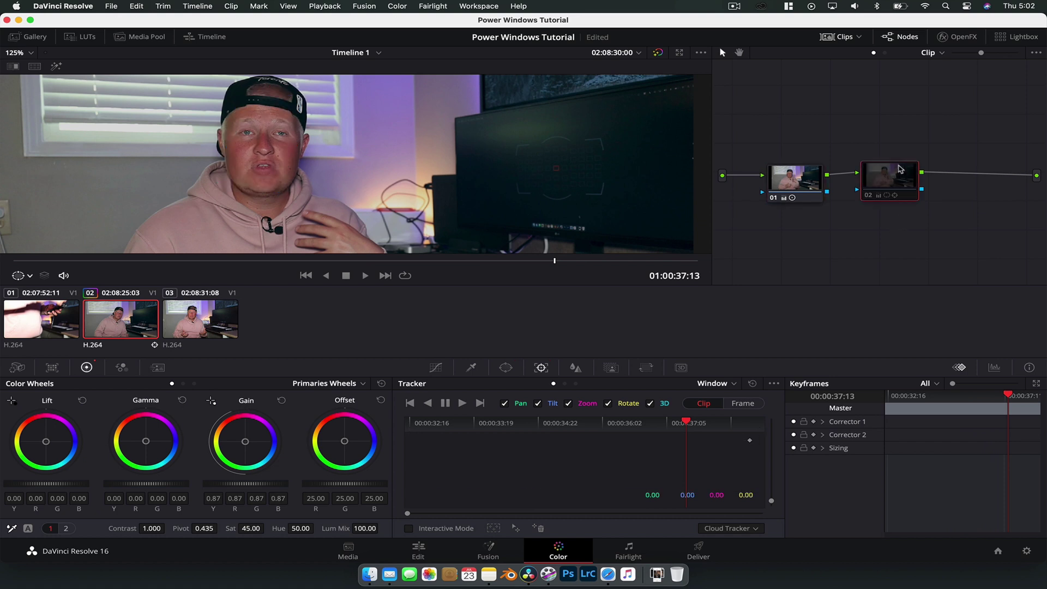
pyautogui.click(795, 185)
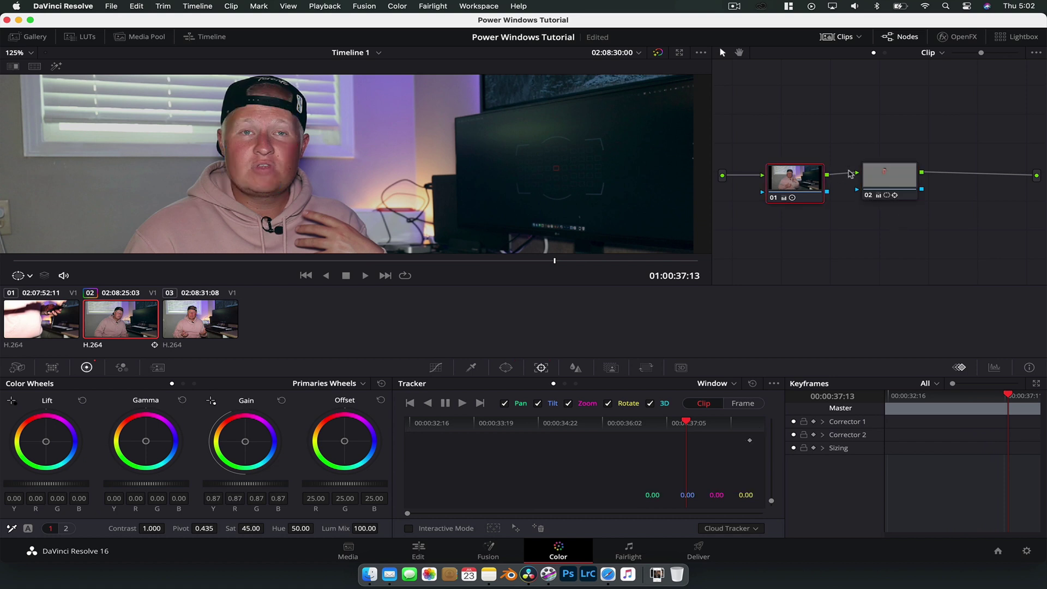
pyautogui.click(898, 182)
pyautogui.click(804, 175)
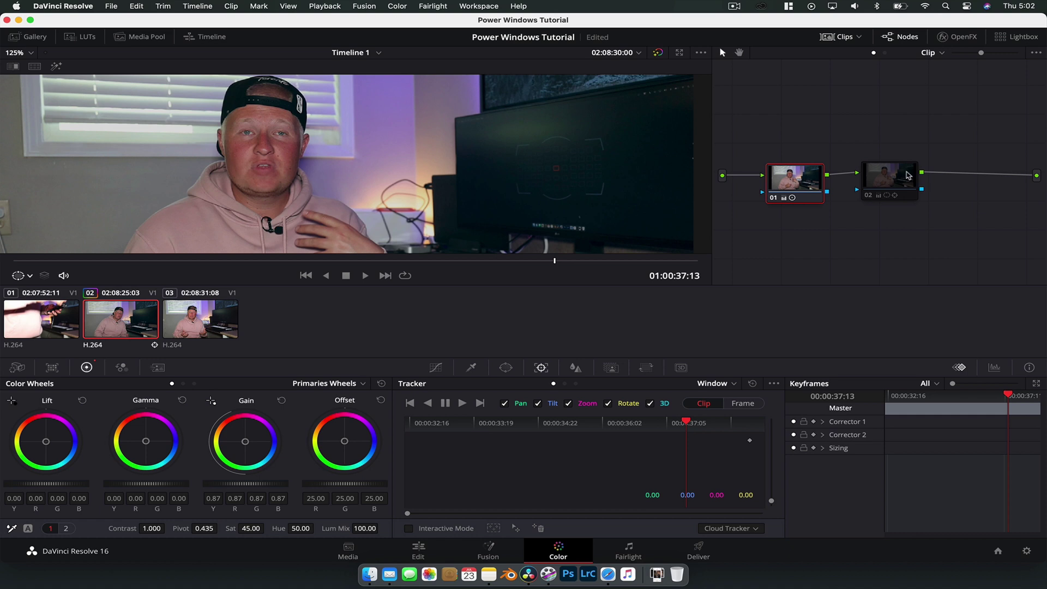
pyautogui.click(907, 176)
pyautogui.click(814, 186)
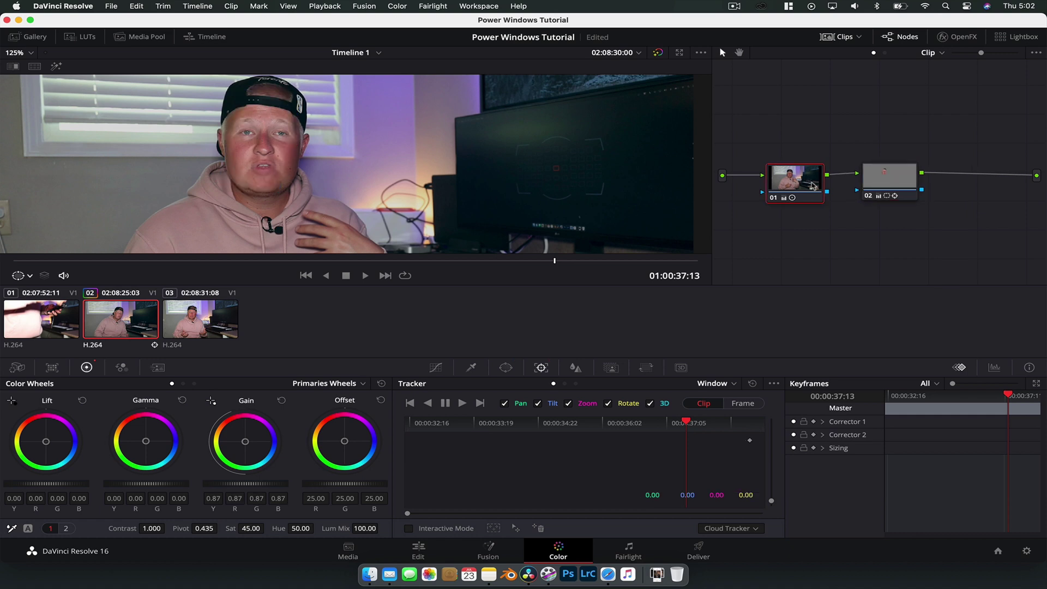